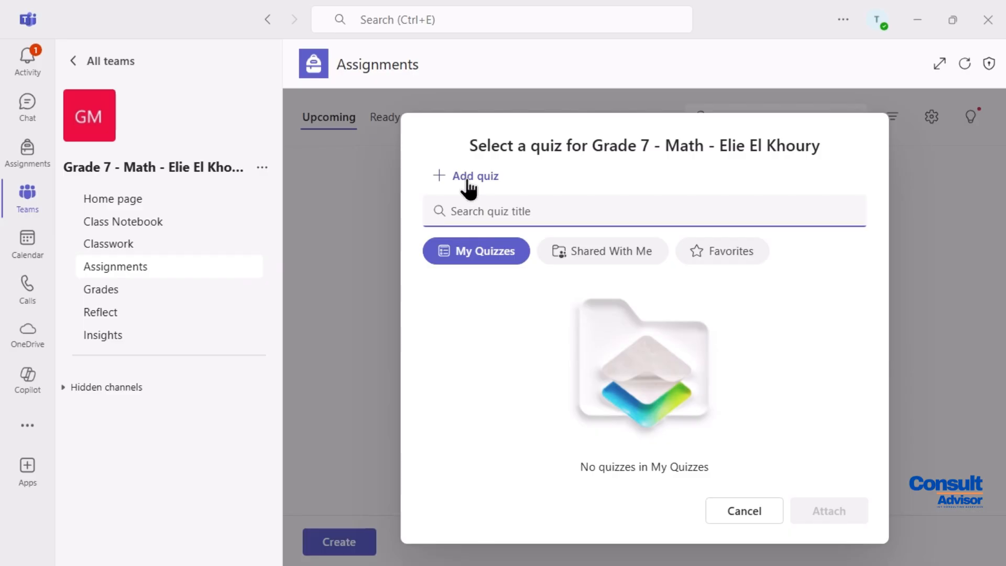
Create a new quiz for the class and title it "Grade 7 - Geometry Quiz"
click(467, 187)
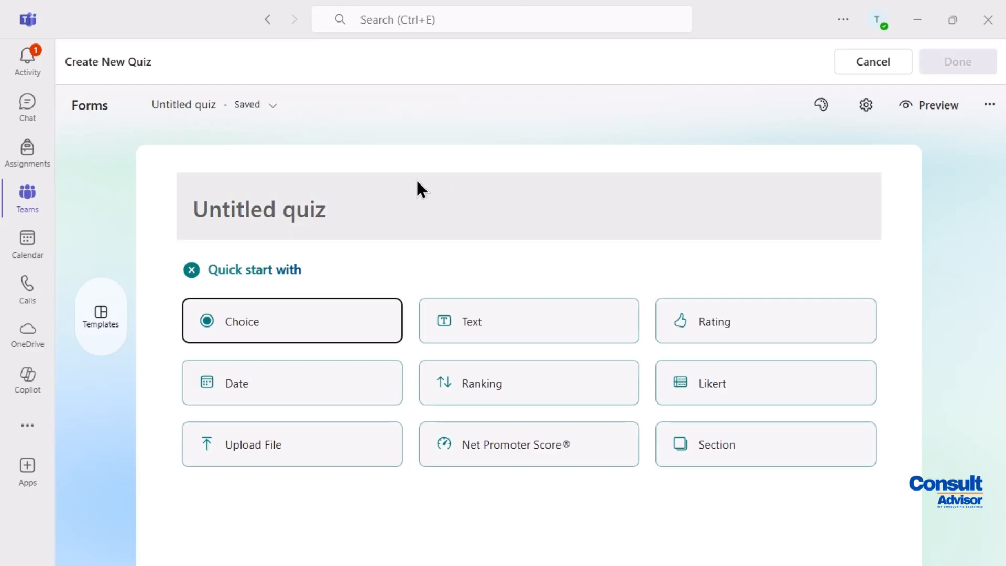
click(251, 204)
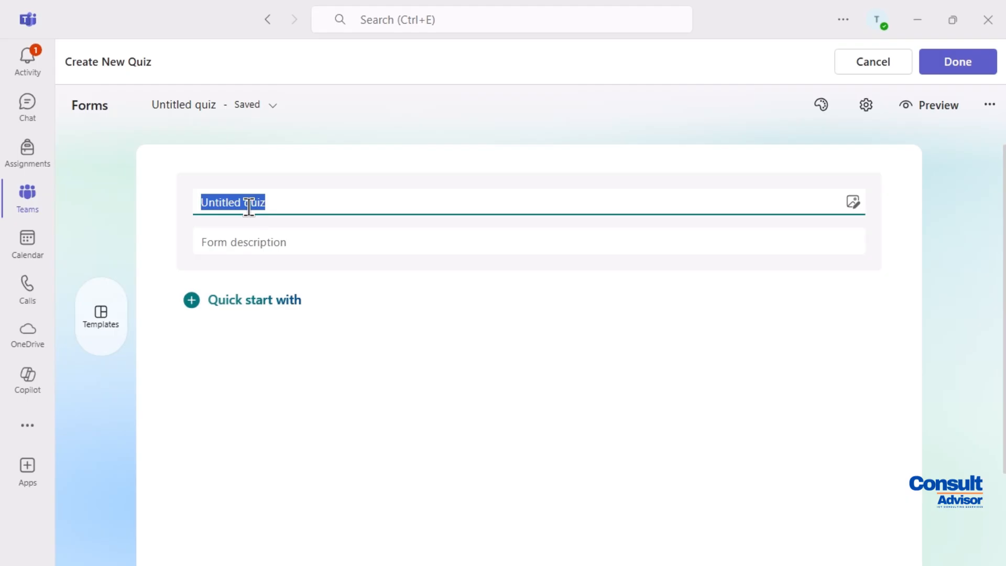
text(Grade 7 - Geometry)
text(Quiz)
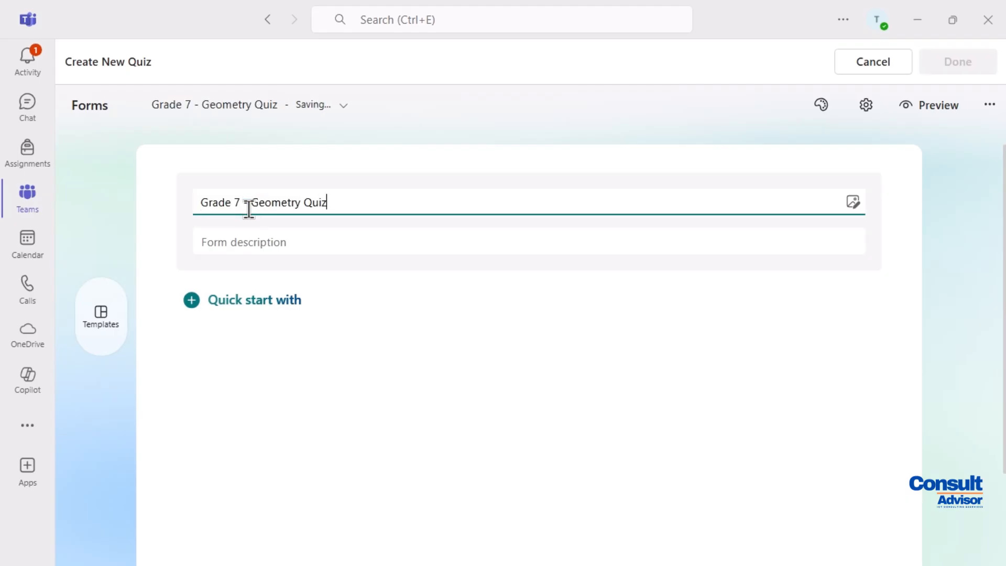
Add a choice question reading "What is the measure of each angle in equilateral triangle?"
click(259, 314)
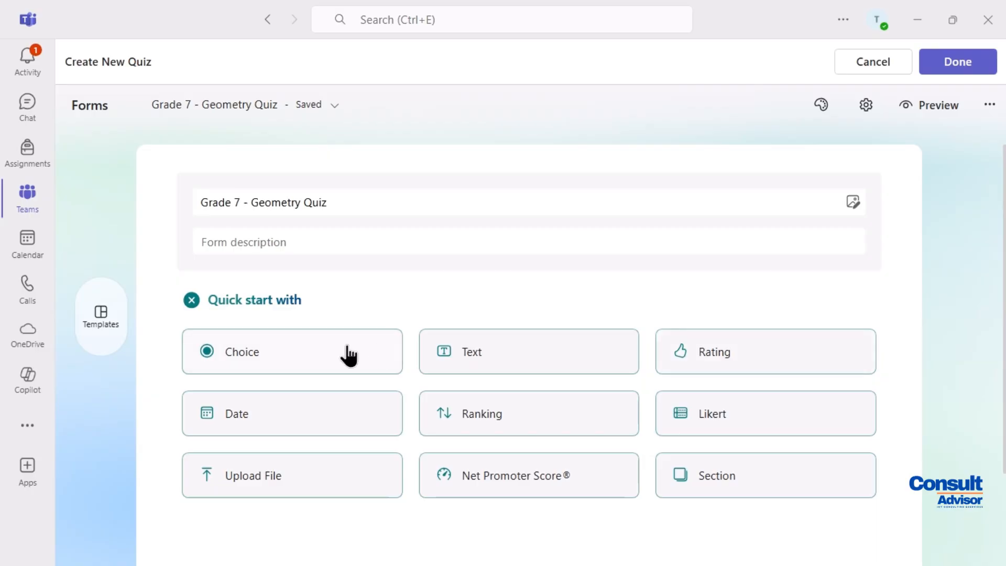
click(252, 359)
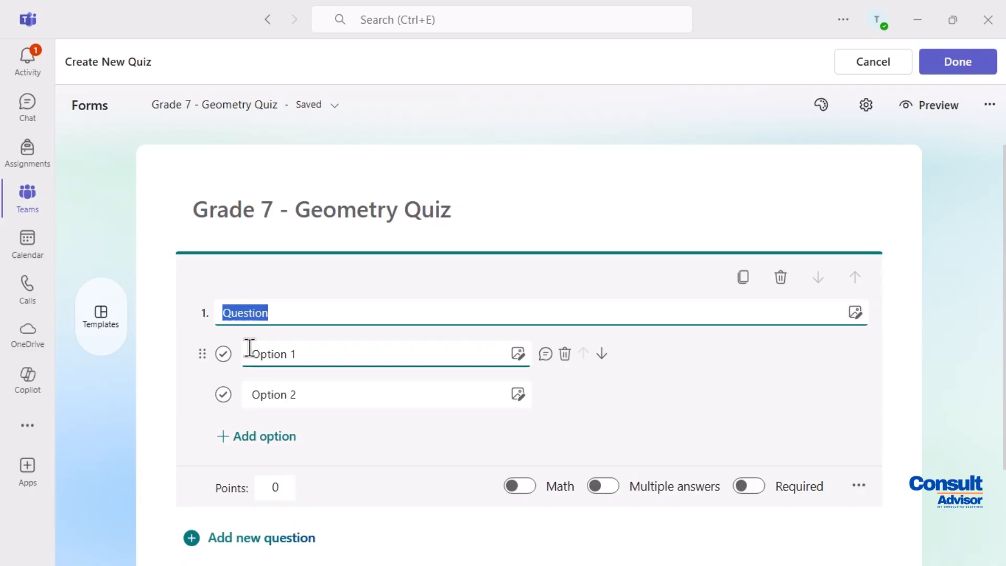
text(What is the measure of each angle in equilateral triangle)
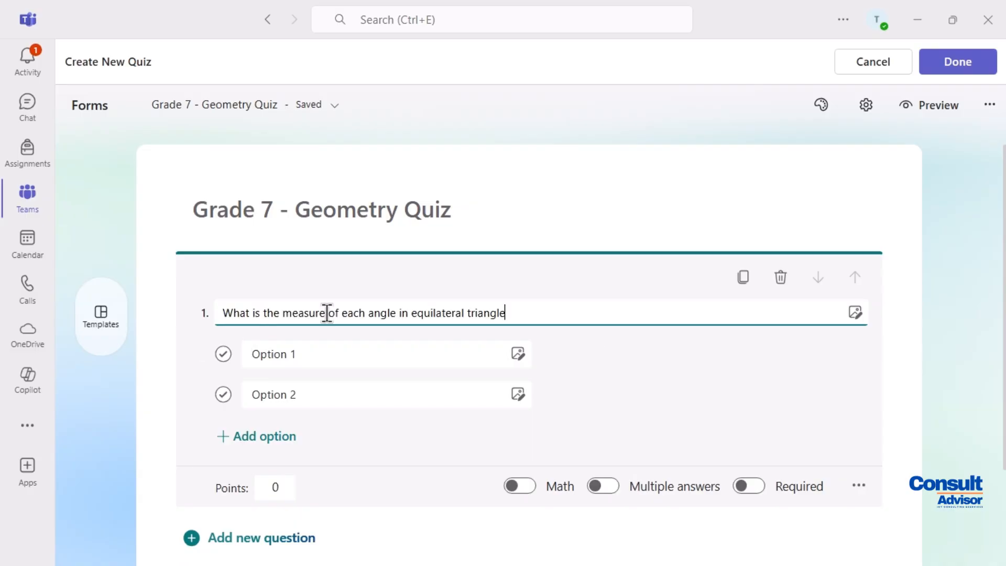
text(?)
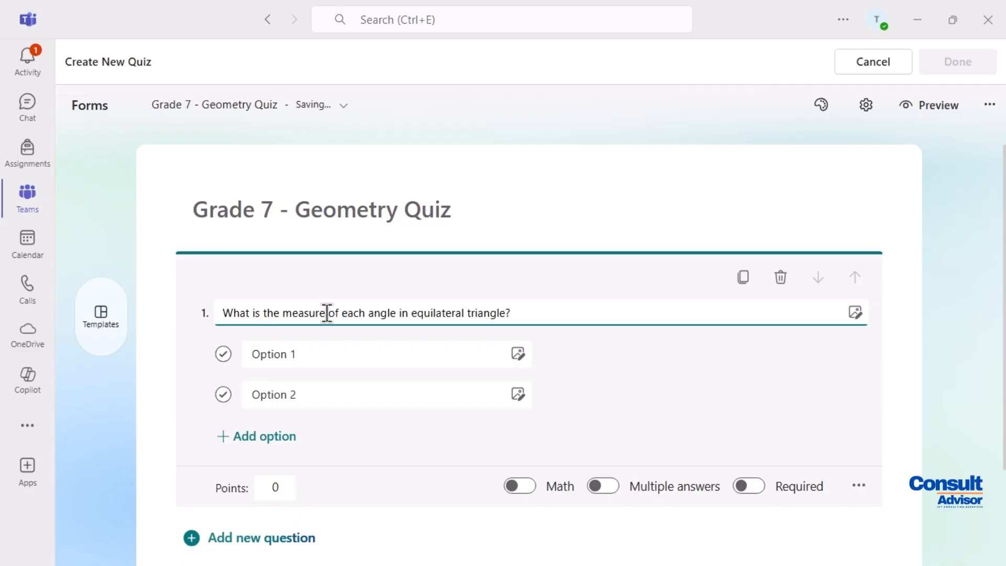
Give the triangle question the answer options 30, 45, 60 and 90, and mark 60 as correct
click(293, 354)
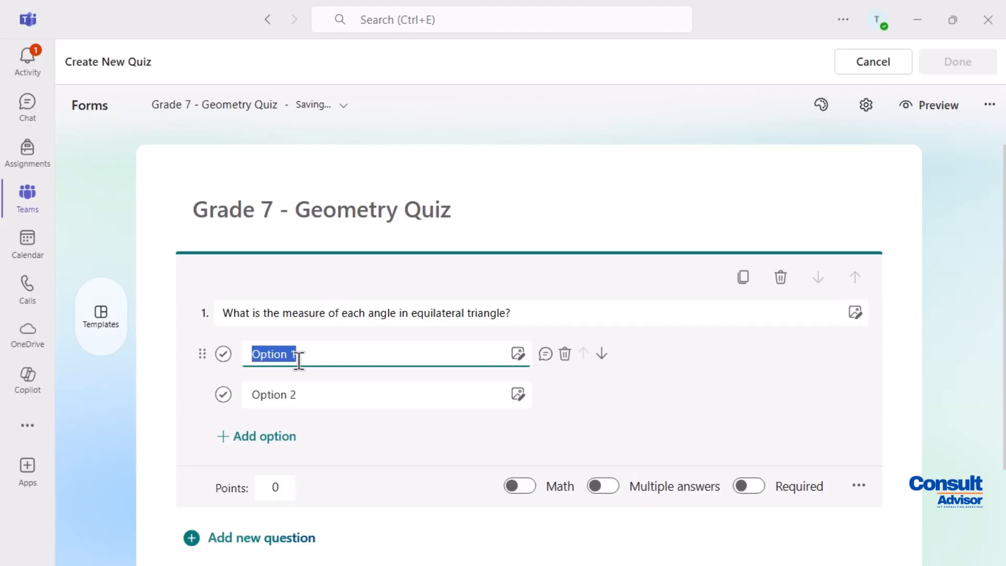
text(30)
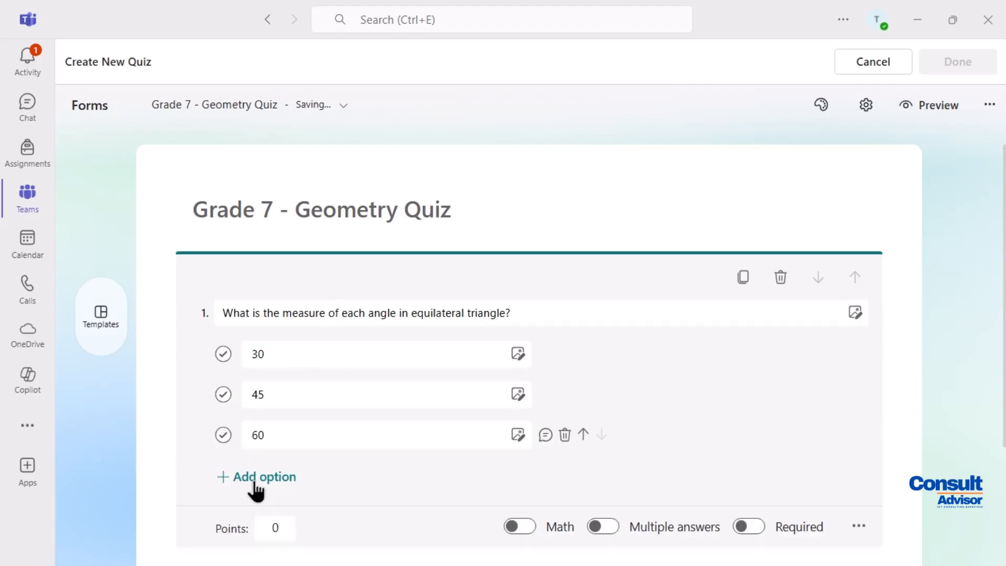
click(255, 481)
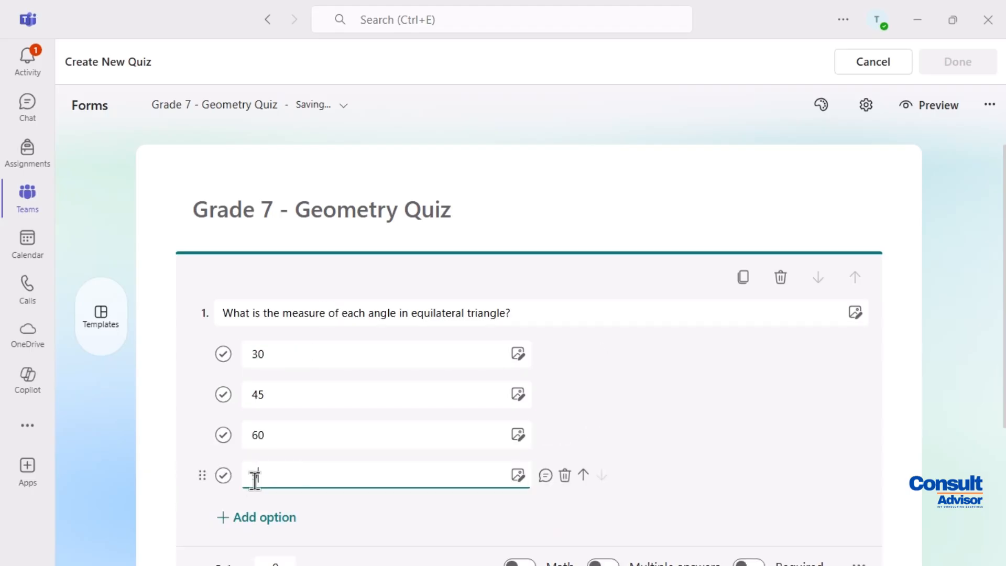
text(90)
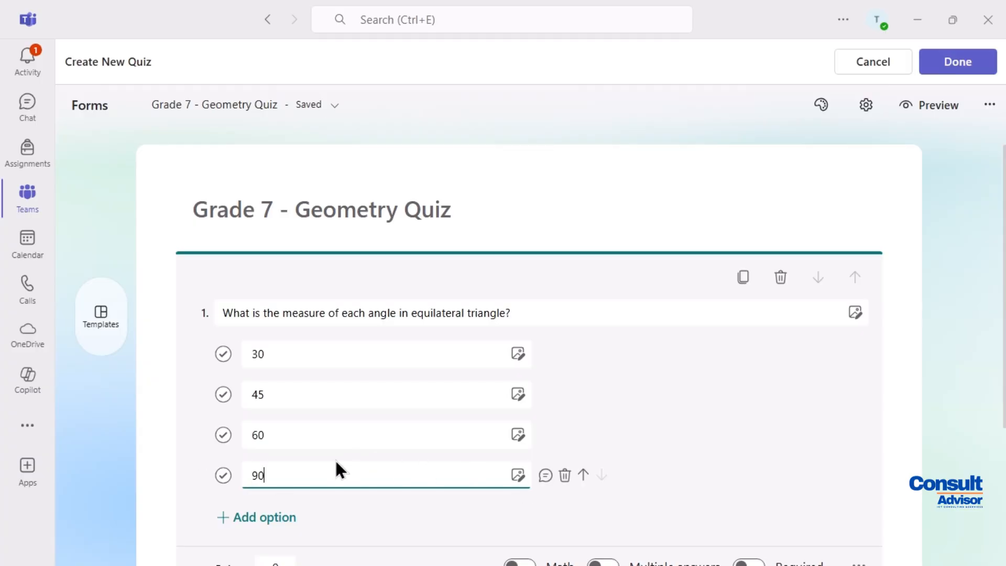
click(222, 441)
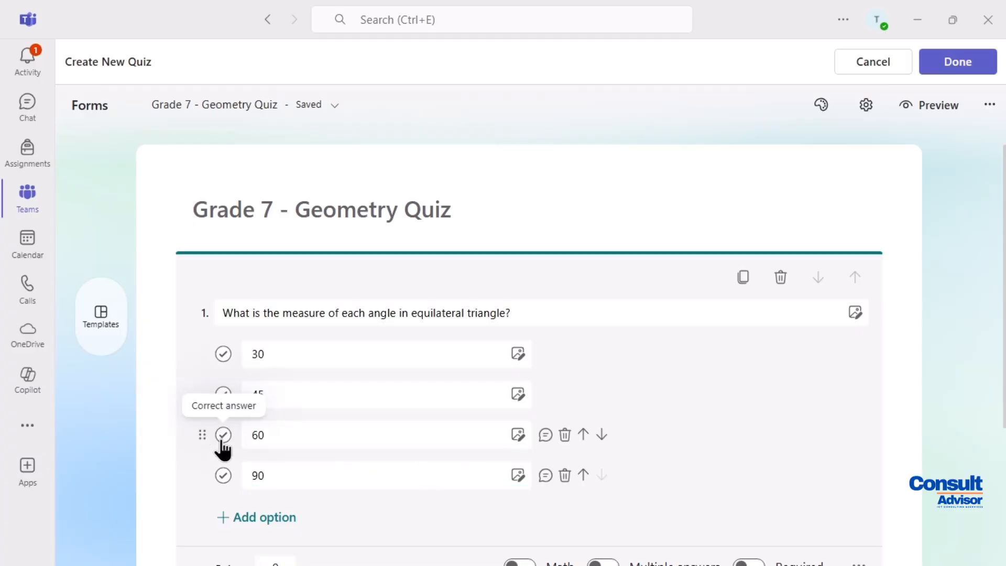
click(222, 440)
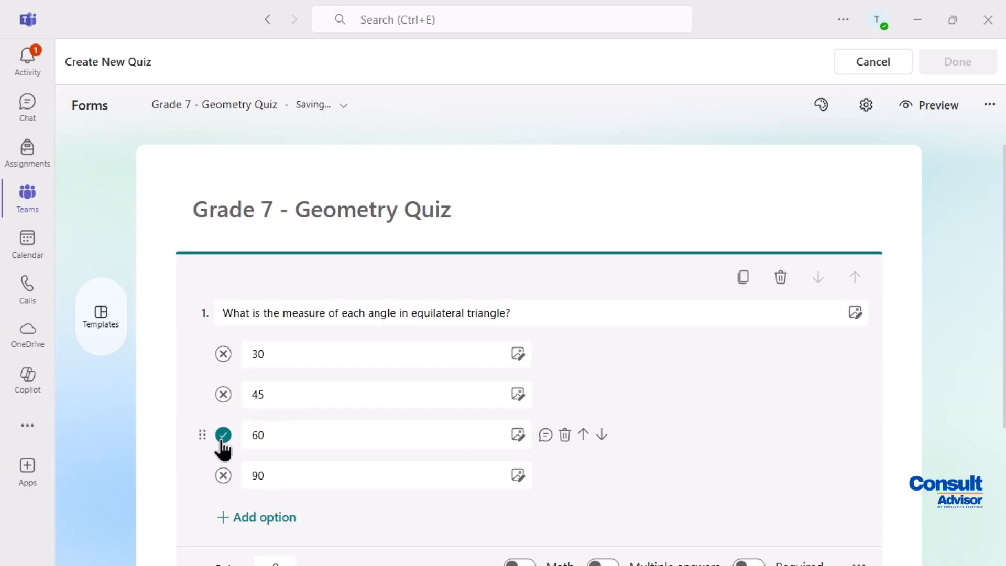
Set the triangle question to 1 point and make it required
scroll(705, 431, down, 3)
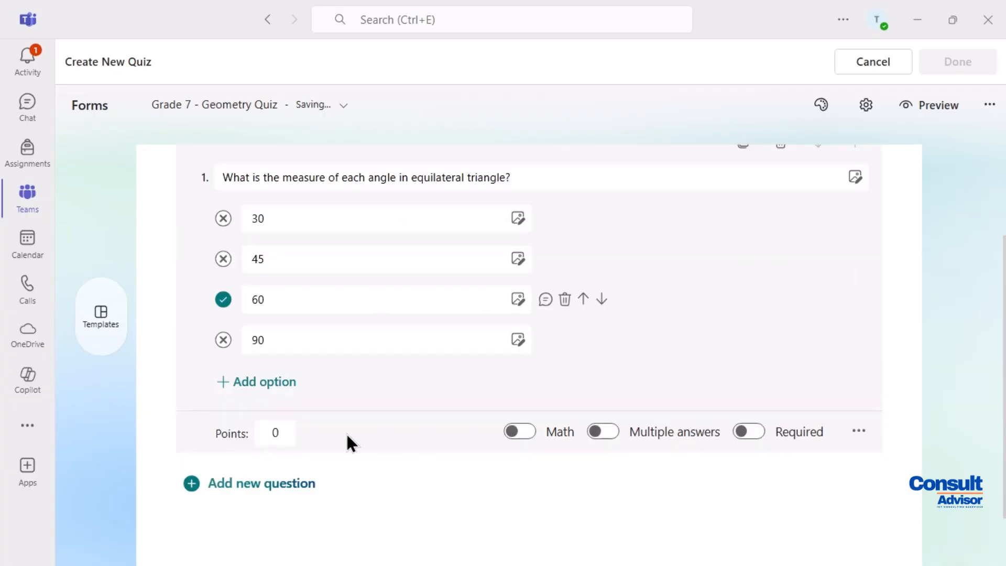
click(279, 432)
double_click(273, 432)
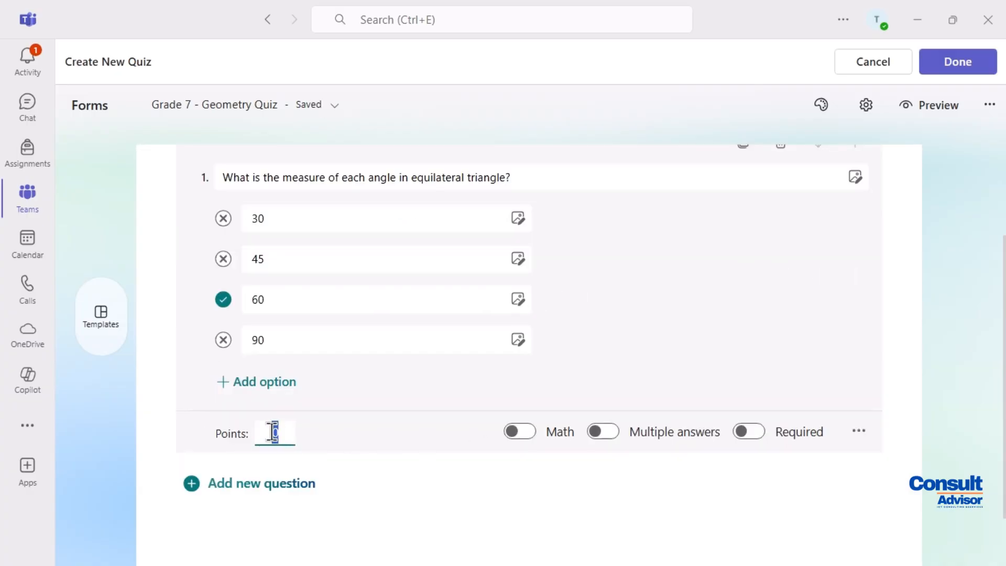
text(1)
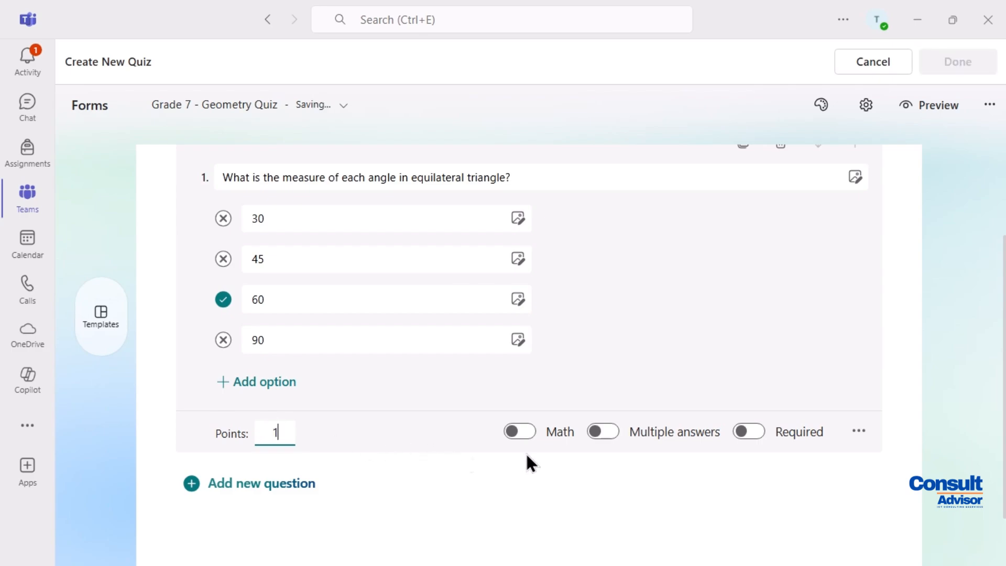
click(739, 438)
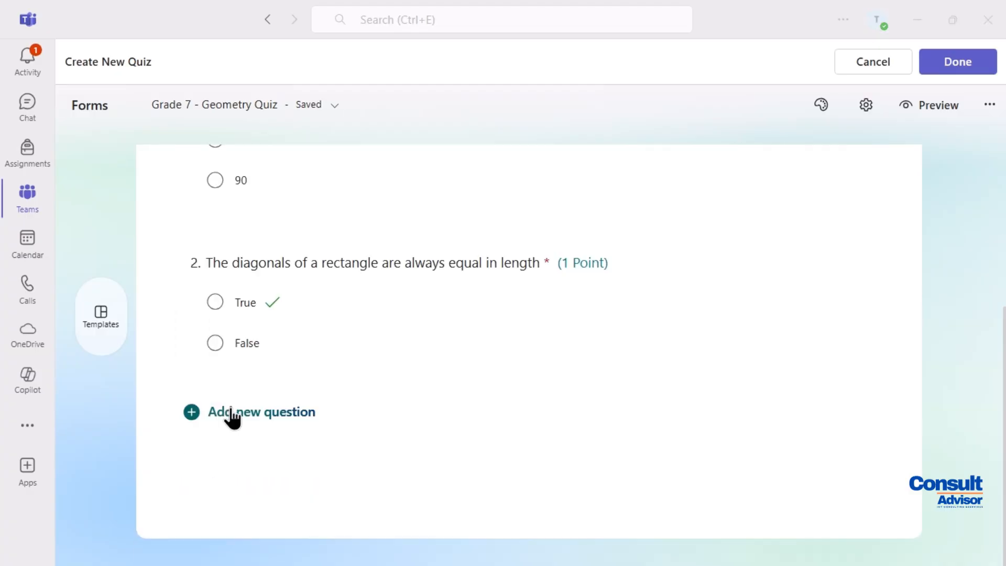
Add a text question after the rectangle diagonals question, with "xxxx" as its question text
click(231, 411)
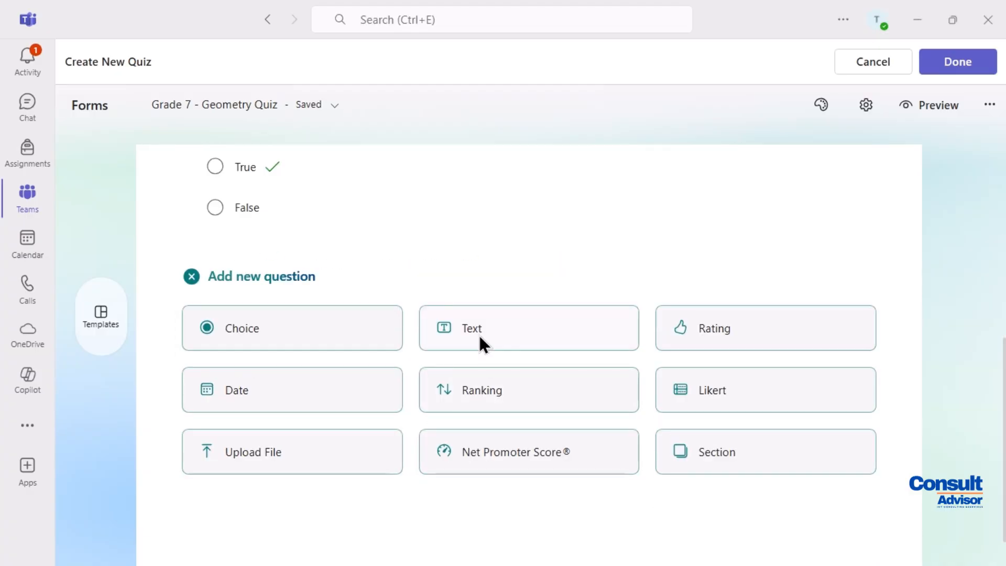
click(479, 334)
text(xxxx)
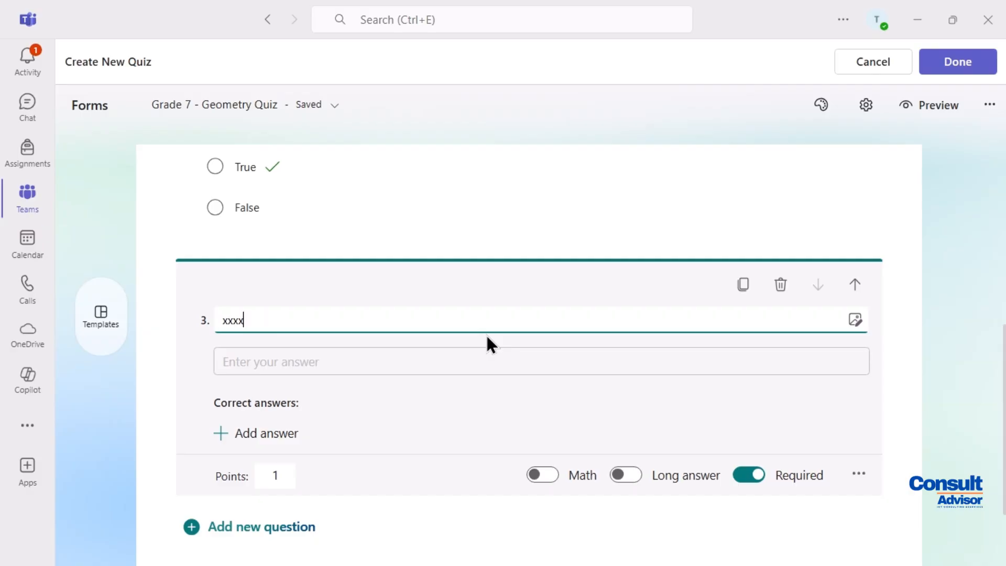
Insert the "Equilateral triangle" image from the Documents folder into the "xxxx" question
click(856, 321)
click(856, 321)
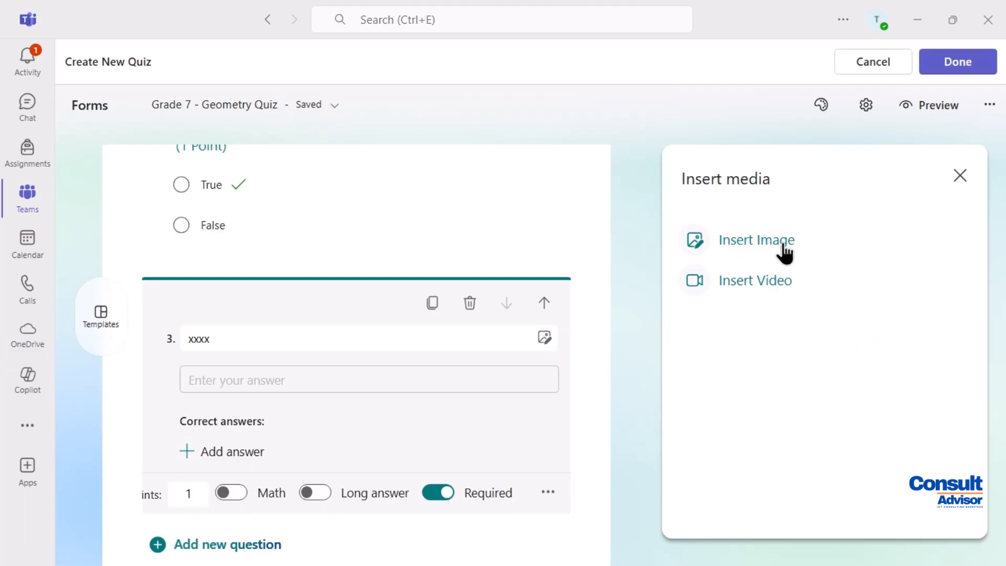
click(785, 246)
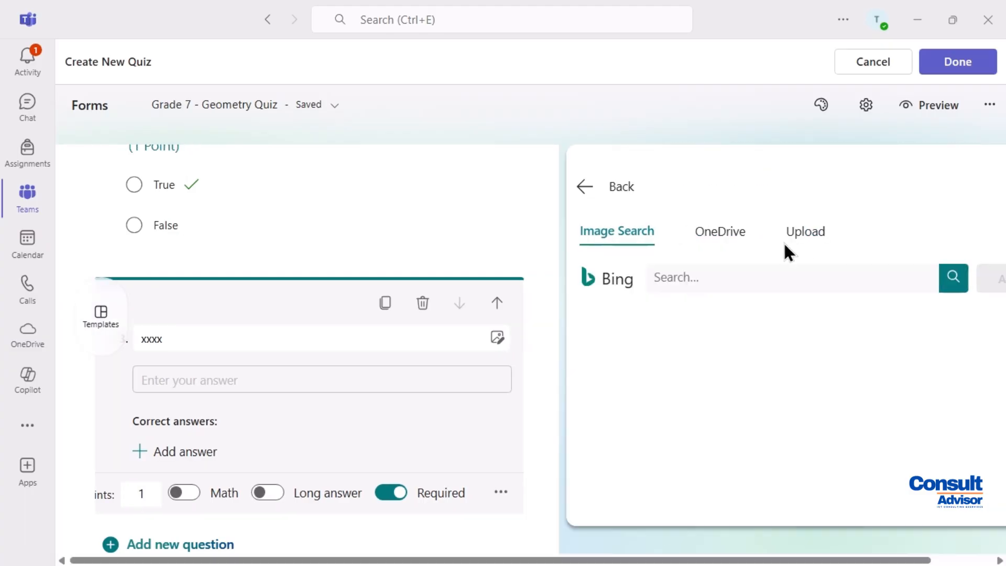
click(809, 236)
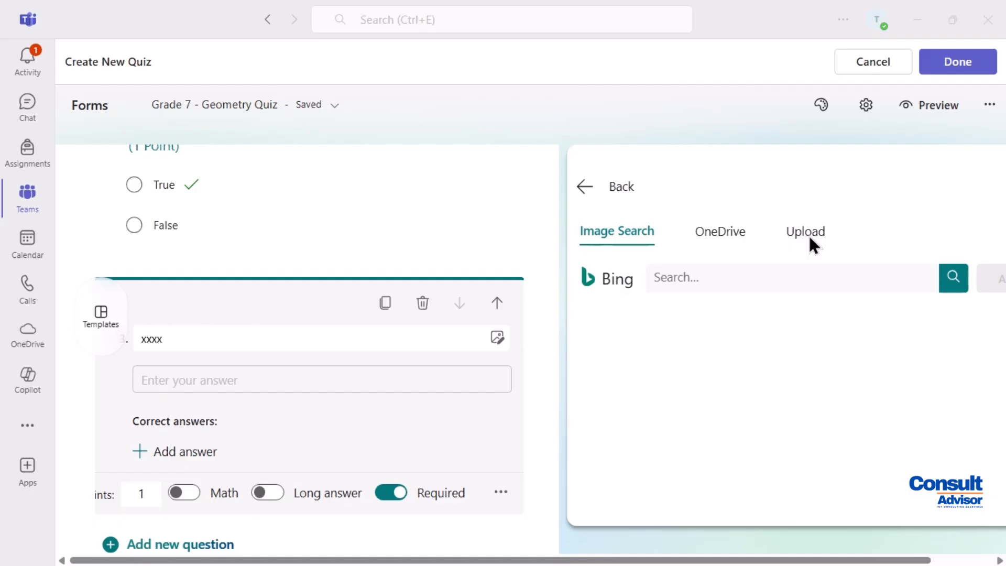
click(190, 156)
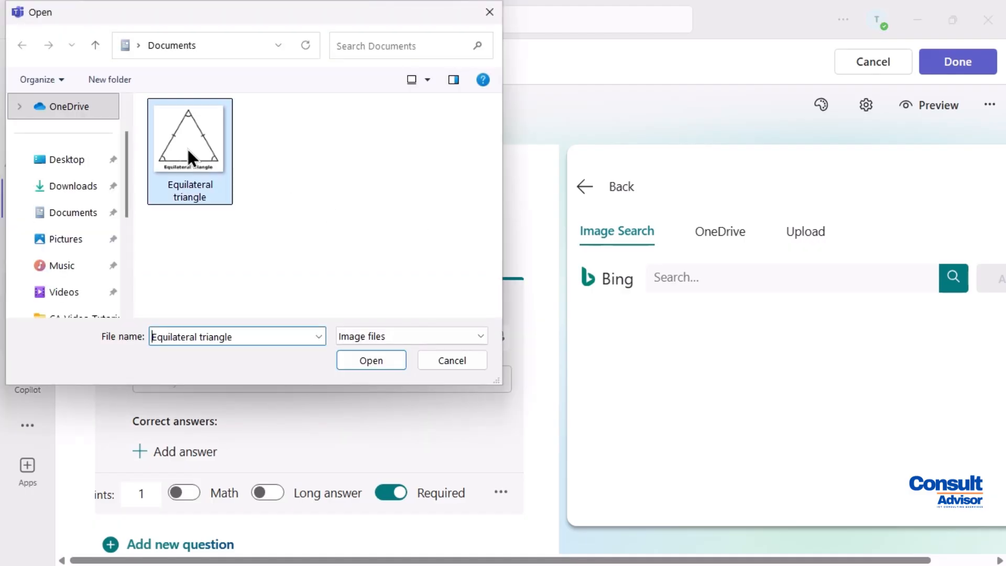
click(368, 360)
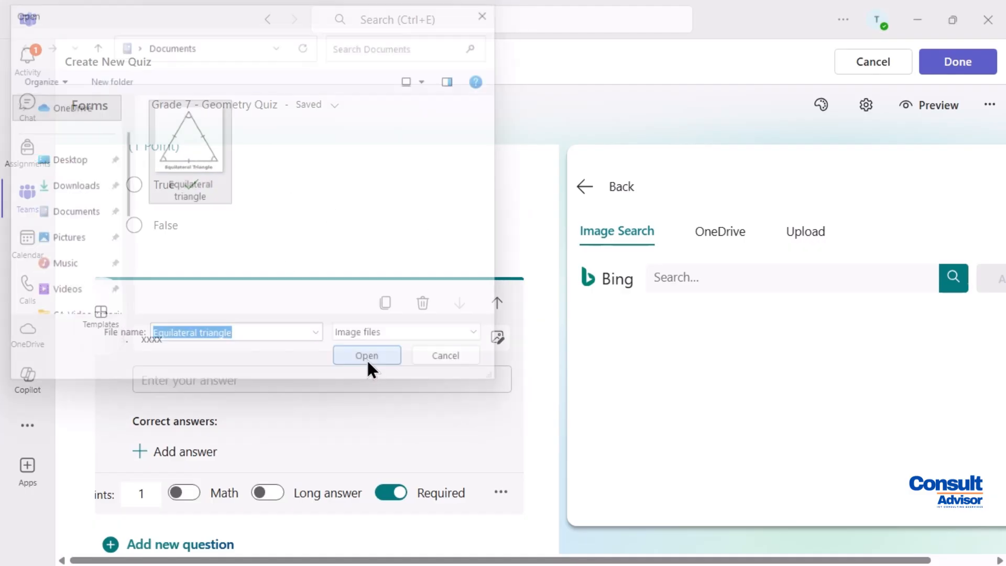
Allow a long answer for the "xxxx" question and finish the quiz to attach it to the new assignment
scroll(754, 368, up, 1)
scroll(751, 351, down, 5)
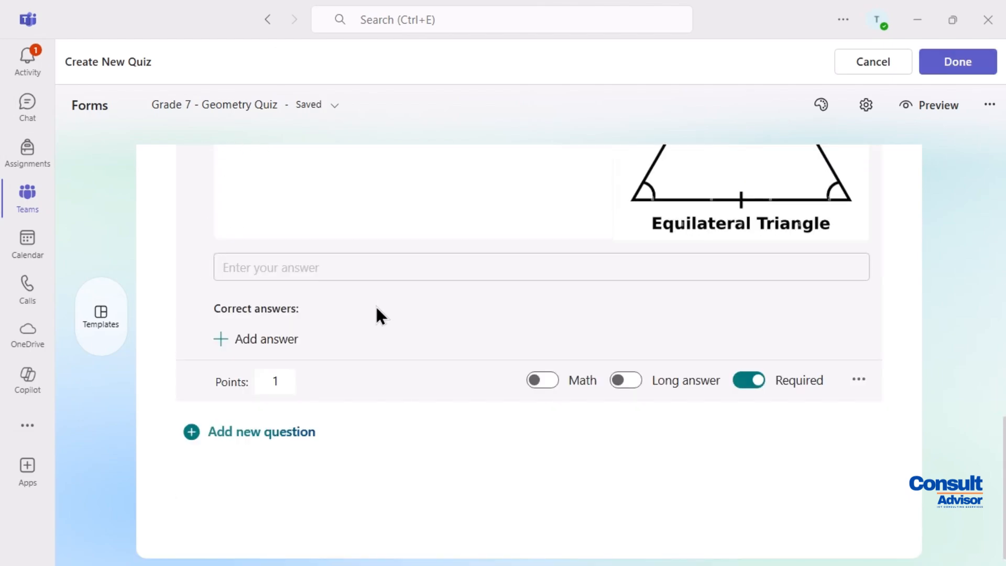
click(626, 380)
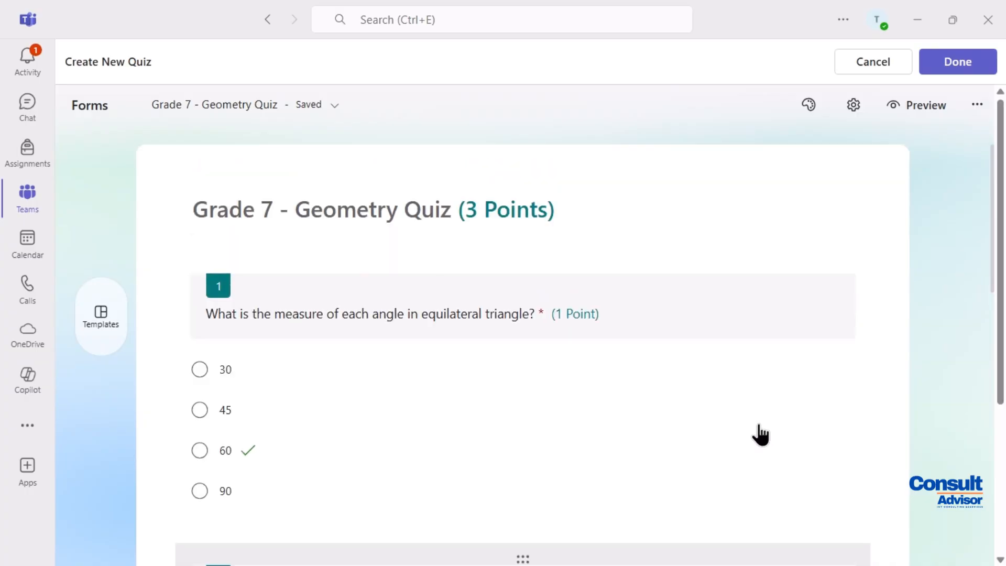
click(947, 60)
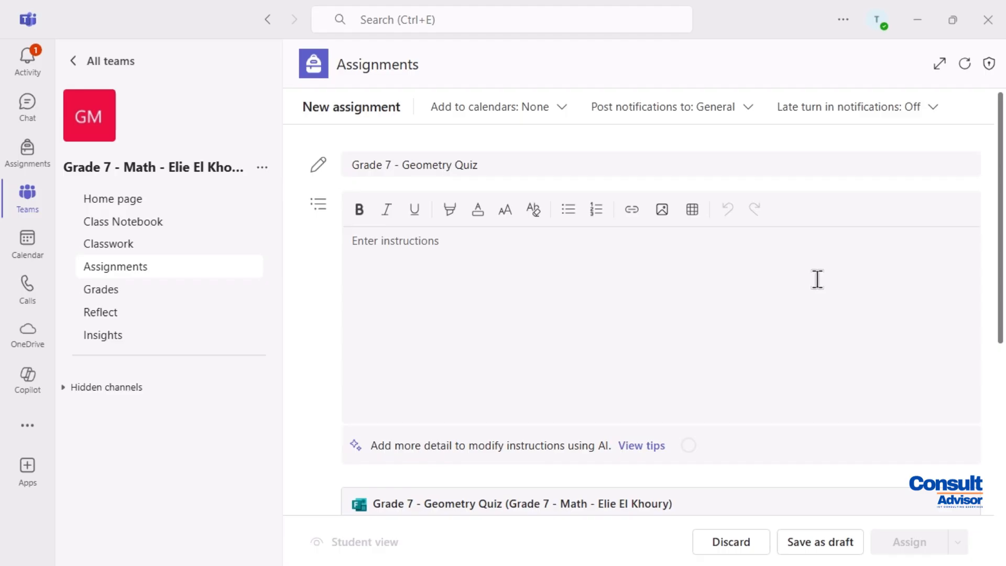
Turn on scheduled posting in the assignment timeline and set the schedule date to Wed, Sep 24, 2025
scroll(545, 259, down, 3)
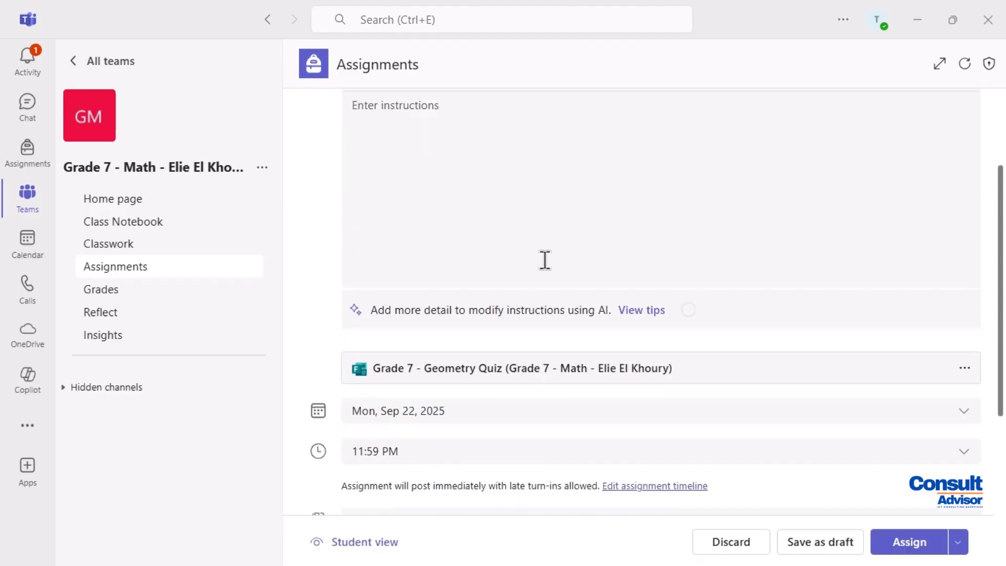
scroll(545, 260, down, 6)
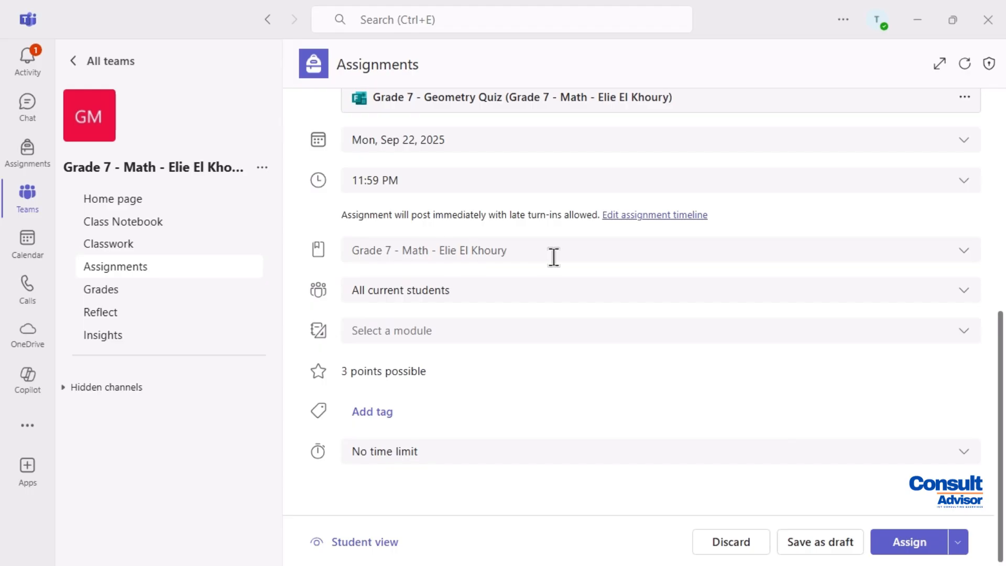
click(659, 219)
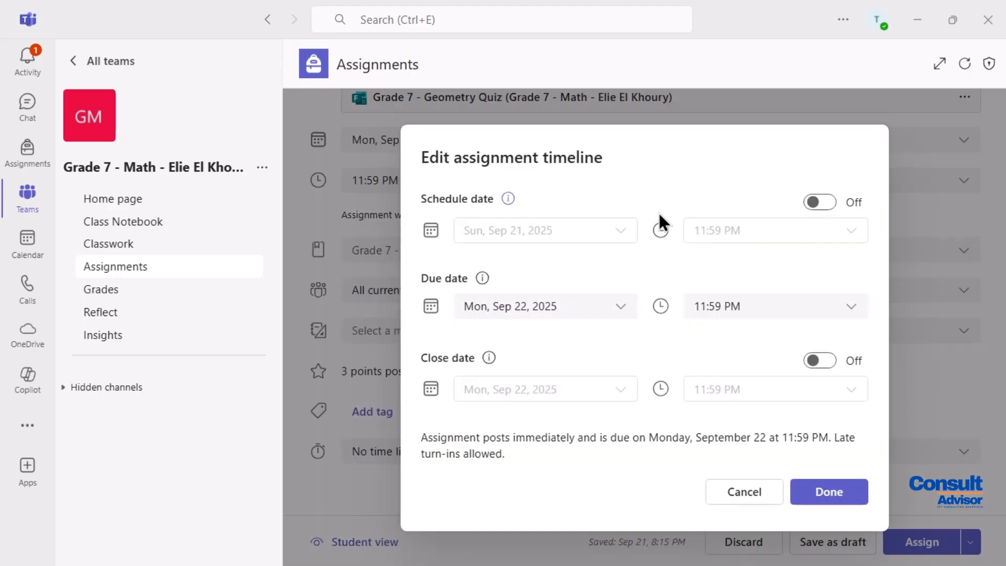
click(817, 206)
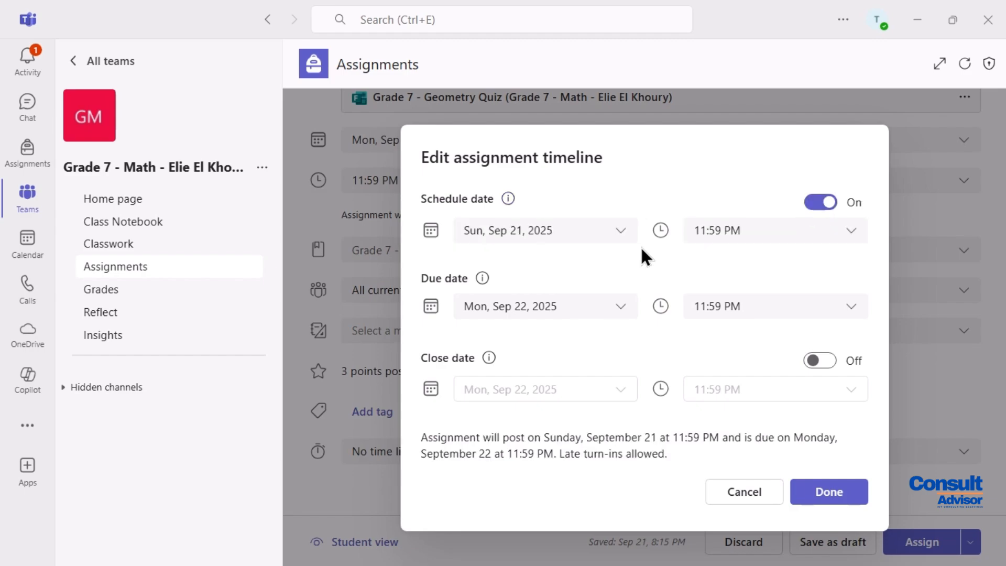
click(624, 233)
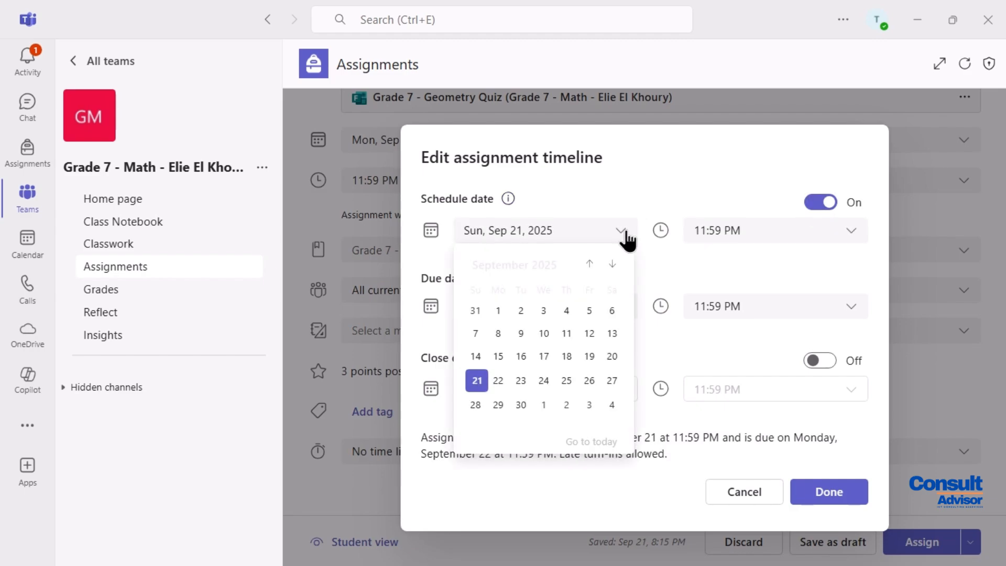
click(544, 380)
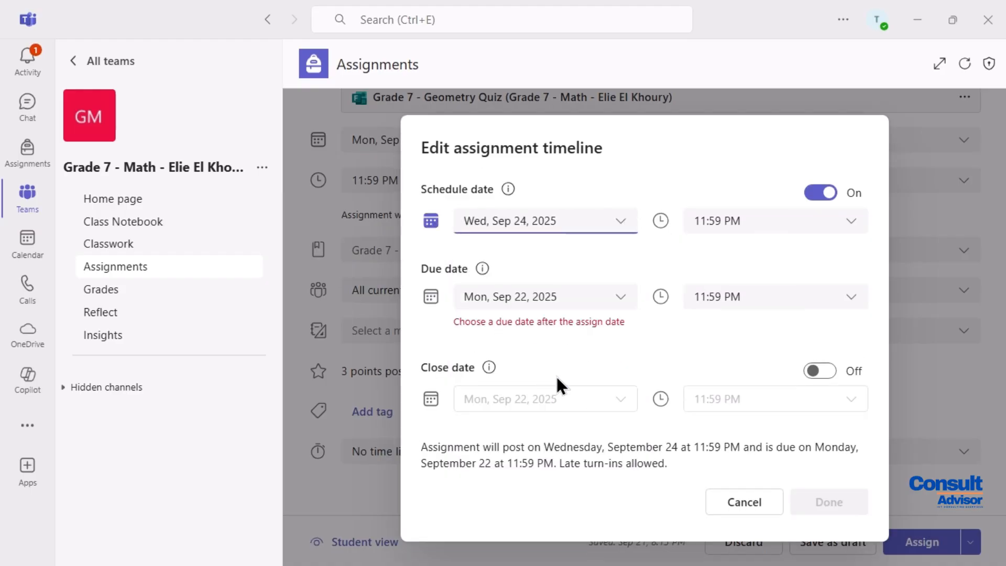
Set the assignment's scheduled posting time to 9:00 AM
click(858, 219)
scroll(786, 322, down, 10)
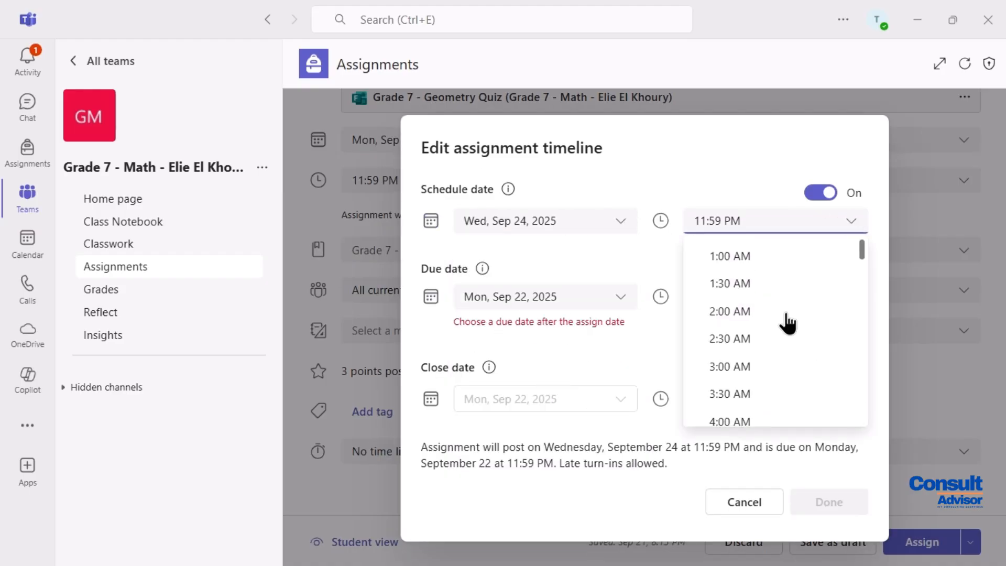
scroll(784, 341, down, 3)
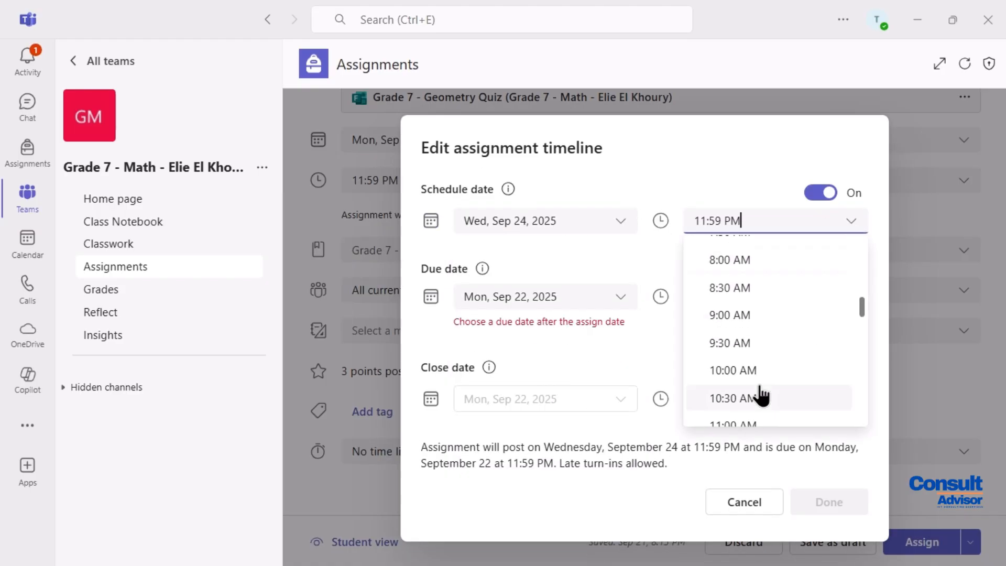
click(758, 315)
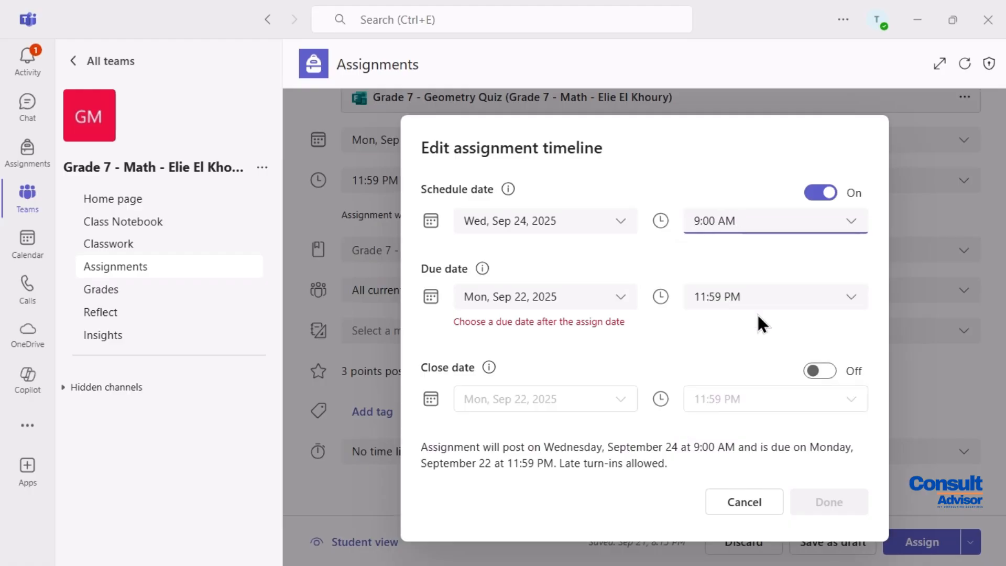
Set the due date to Wed, Sep 24, 2025 at 9:30 AM, and turn on the close date in the assignment timeline
click(619, 298)
click(544, 446)
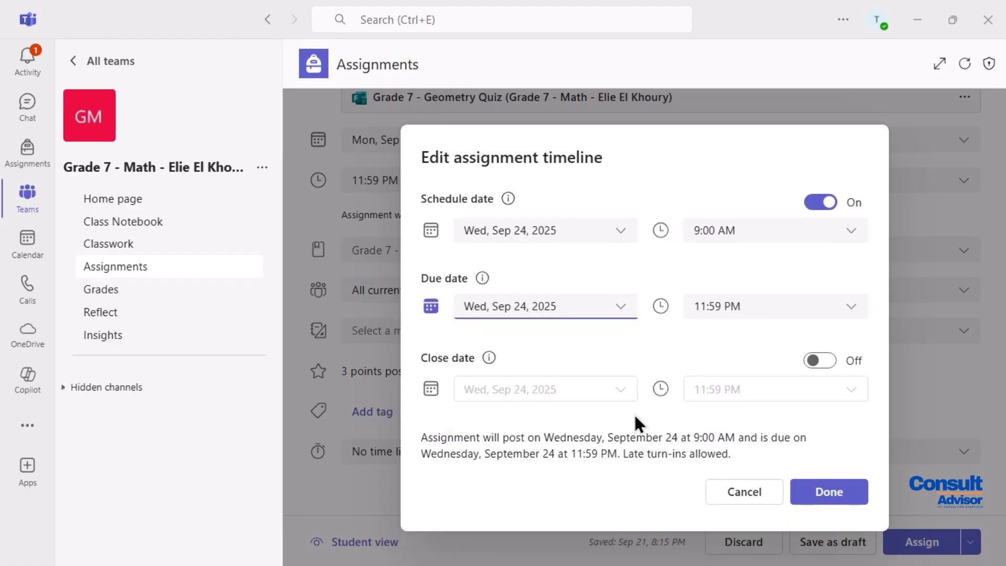
click(851, 307)
scroll(734, 498, up, 10)
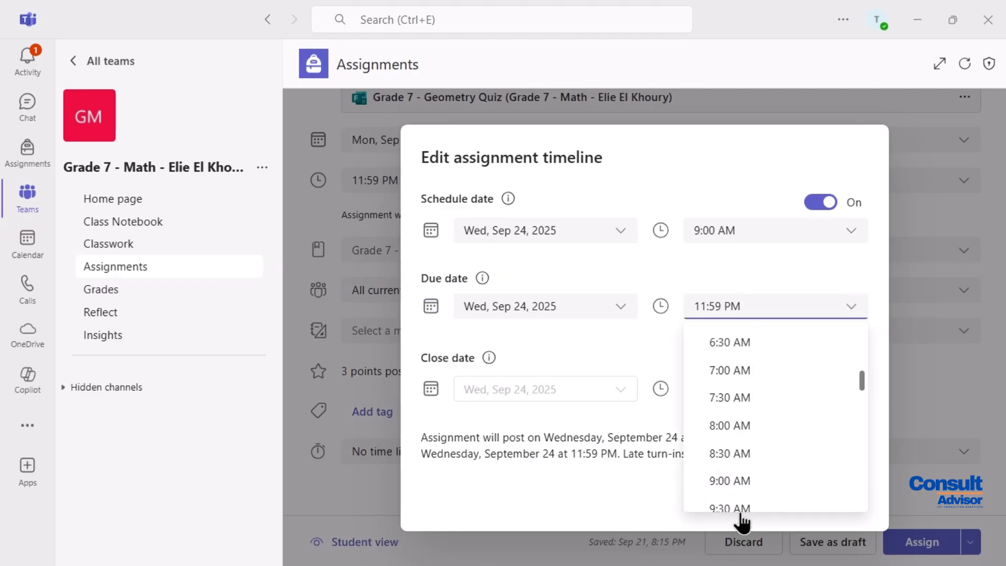
click(733, 507)
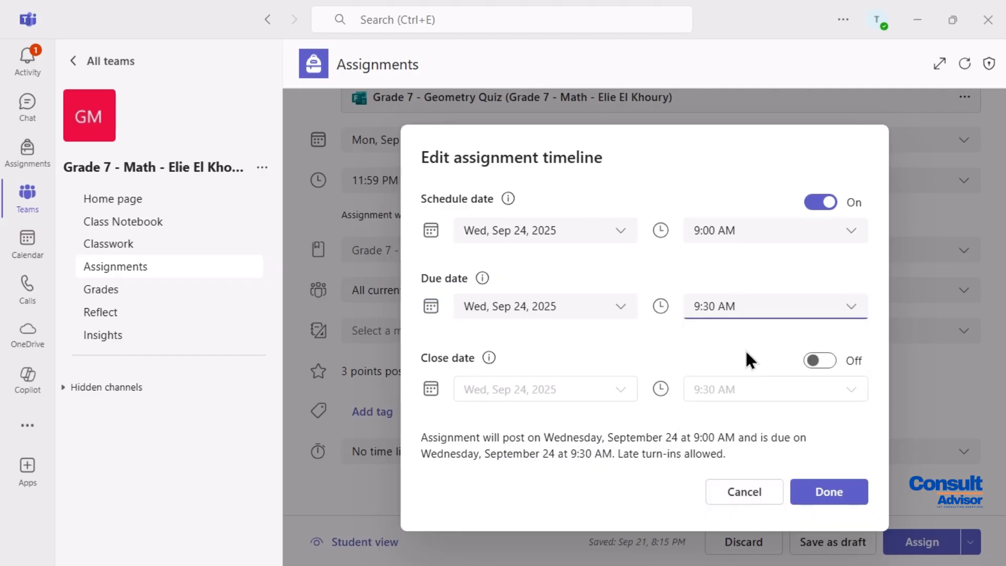
click(818, 360)
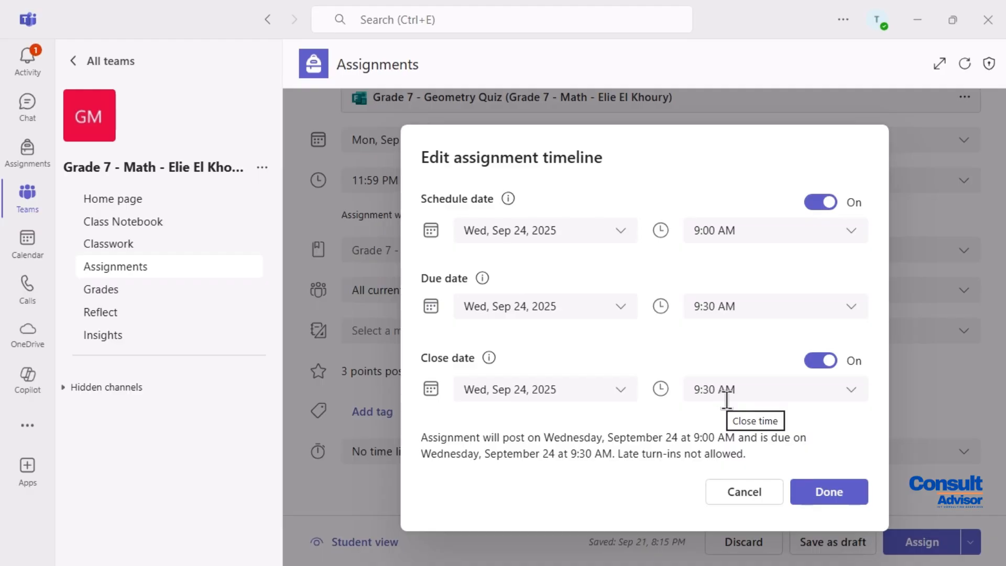
click(818, 492)
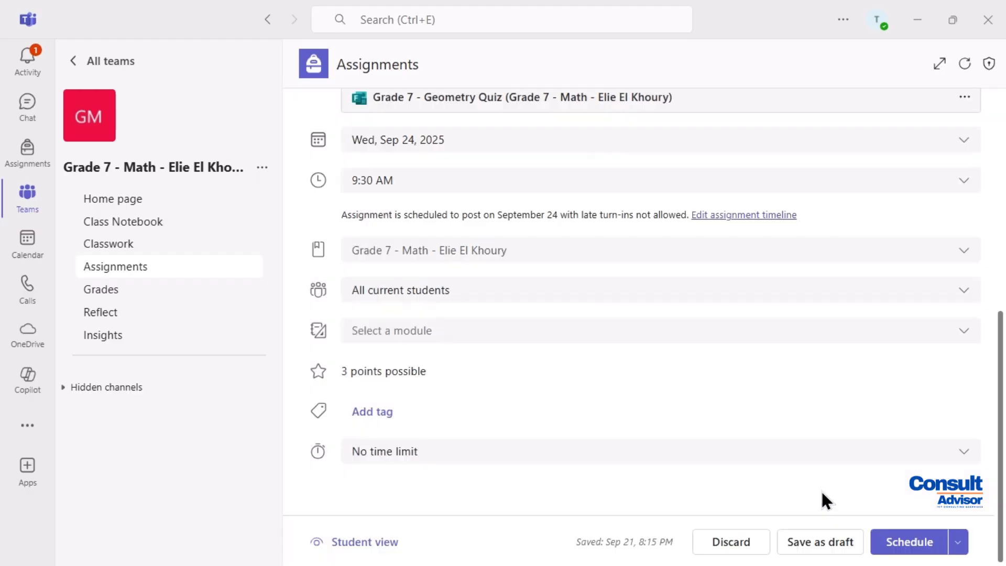
Set the quiz time limit to 30 minutes and schedule the assignment
click(969, 459)
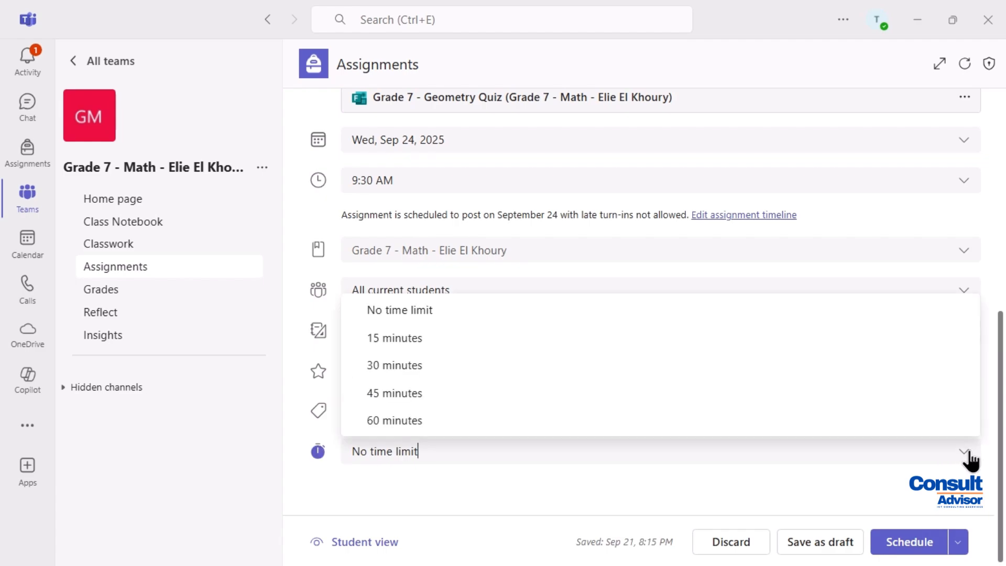
click(716, 369)
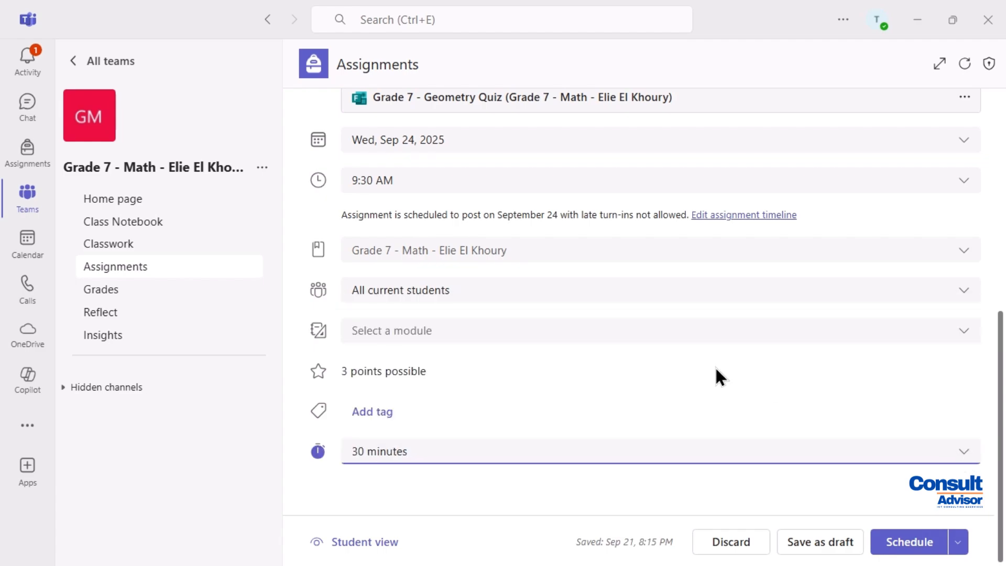
click(911, 544)
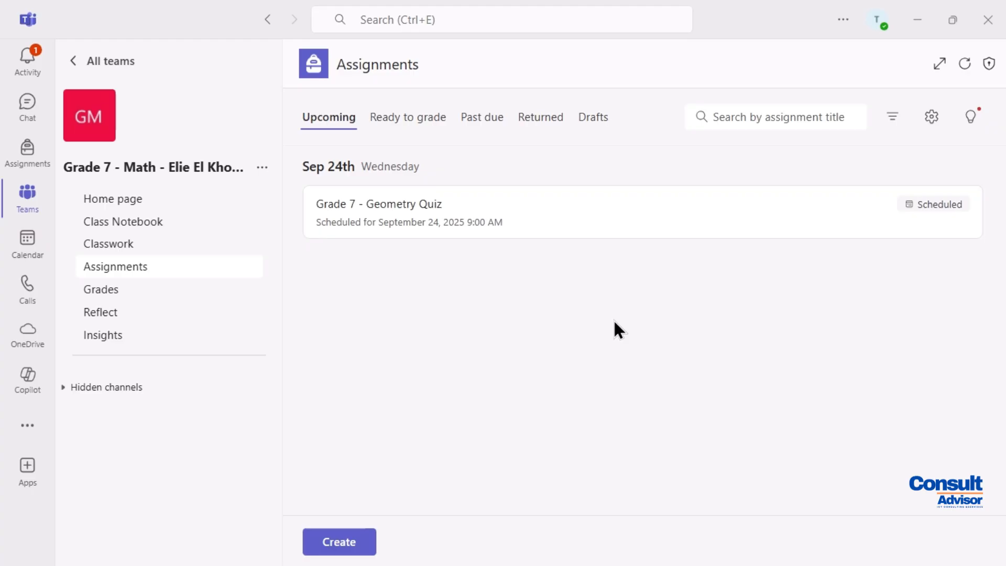
Switch to Microsoft Edge and search the web for "microsoft forms"
click(922, 19)
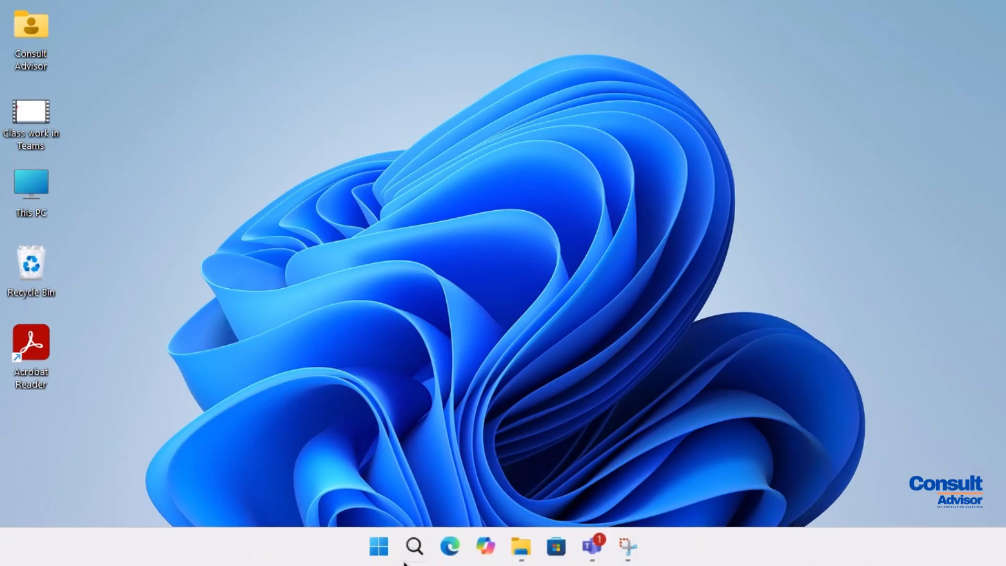
click(448, 546)
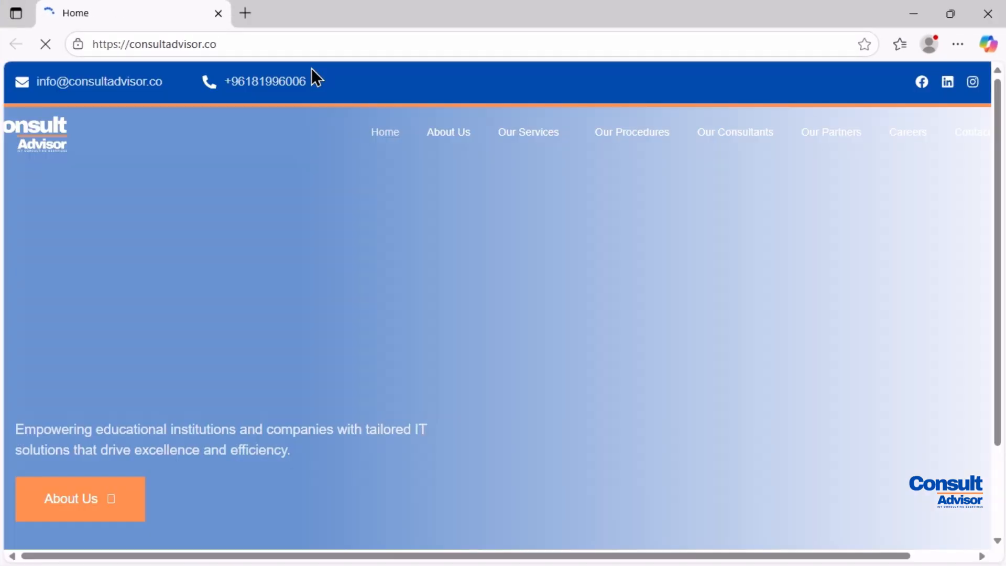
click(305, 43)
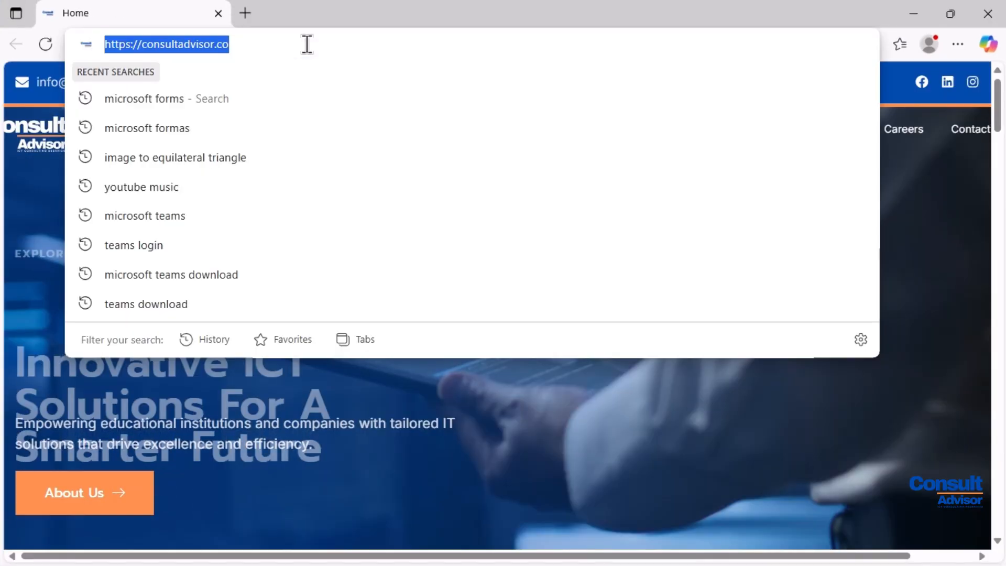
text(microsoft f)
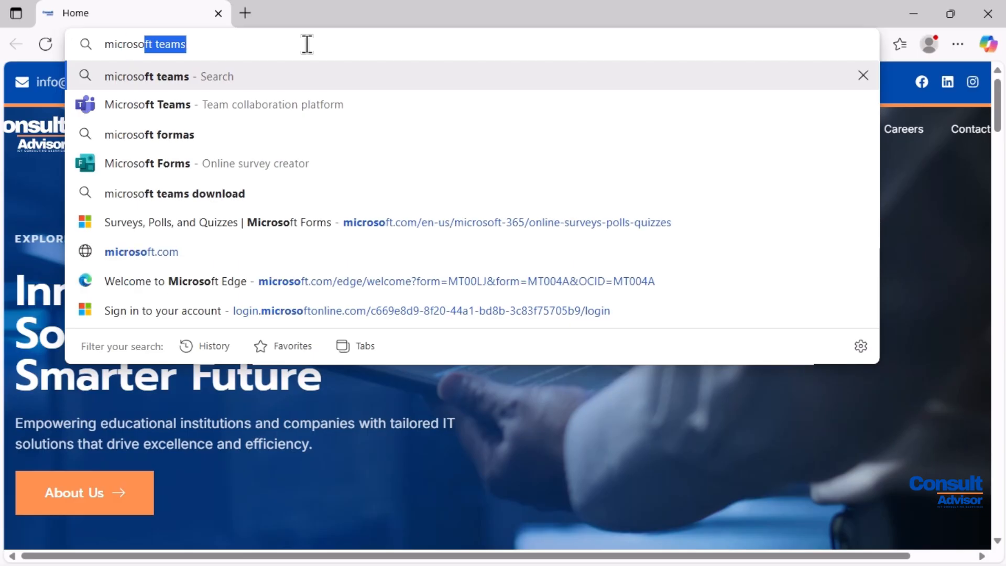
text(orms)
key(Return)
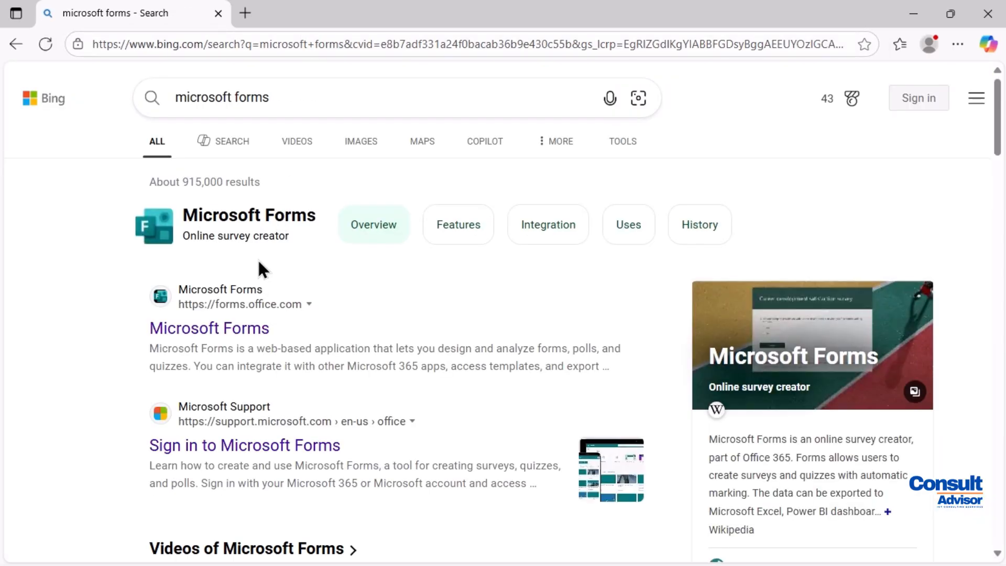
Sign in to Microsoft Forms from the search result and open the recent "Grade 7 - Geometry Quiz" form
click(196, 329)
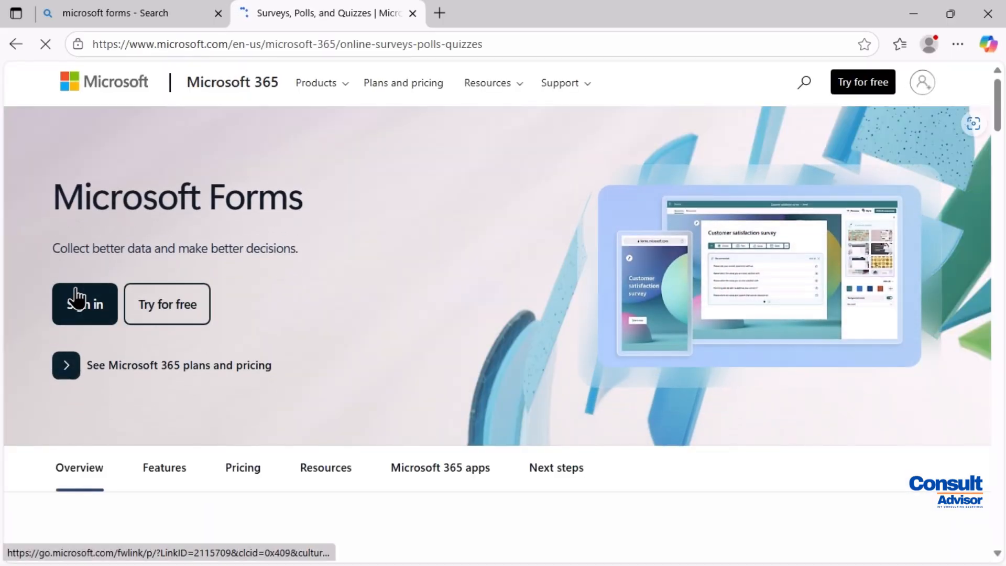
click(72, 299)
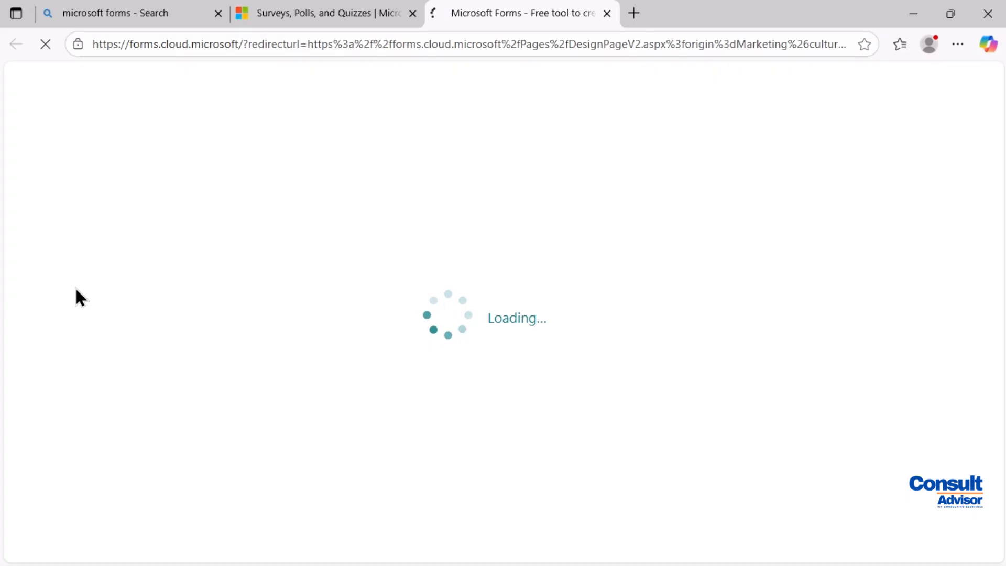
scroll(414, 166, down, 3)
scroll(414, 166, down, 2)
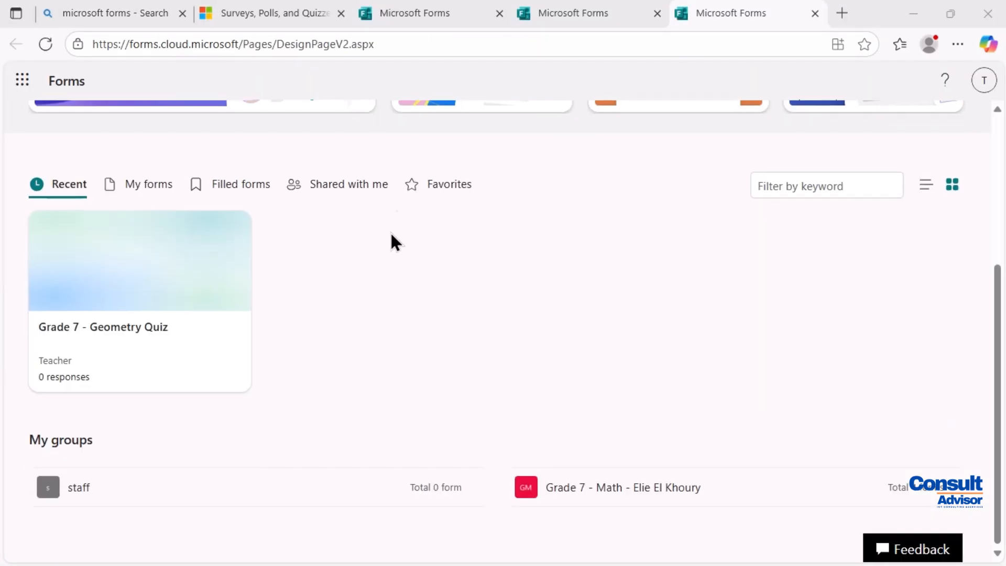
click(147, 293)
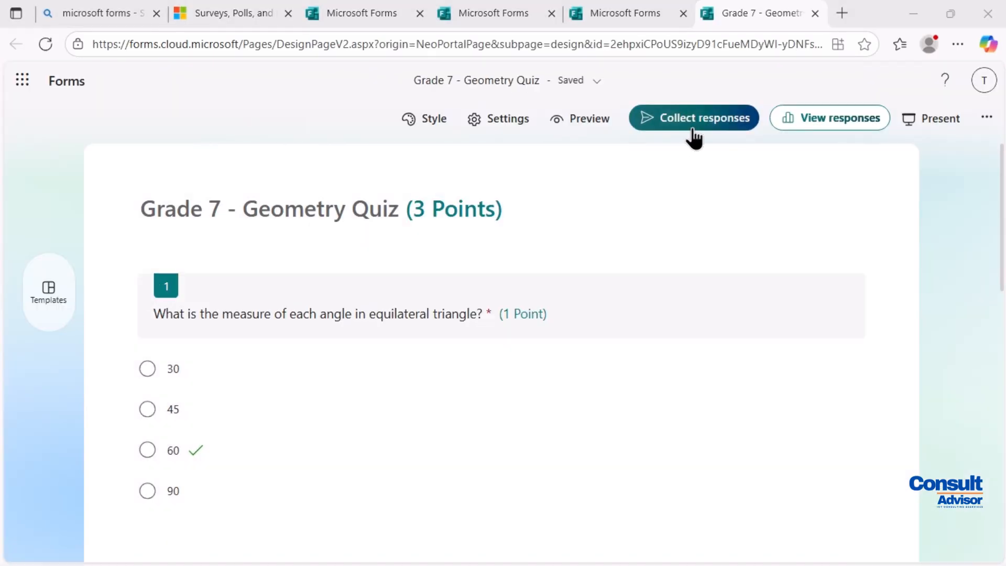
Shorten the quiz's response-collection URL and copy the link
click(693, 124)
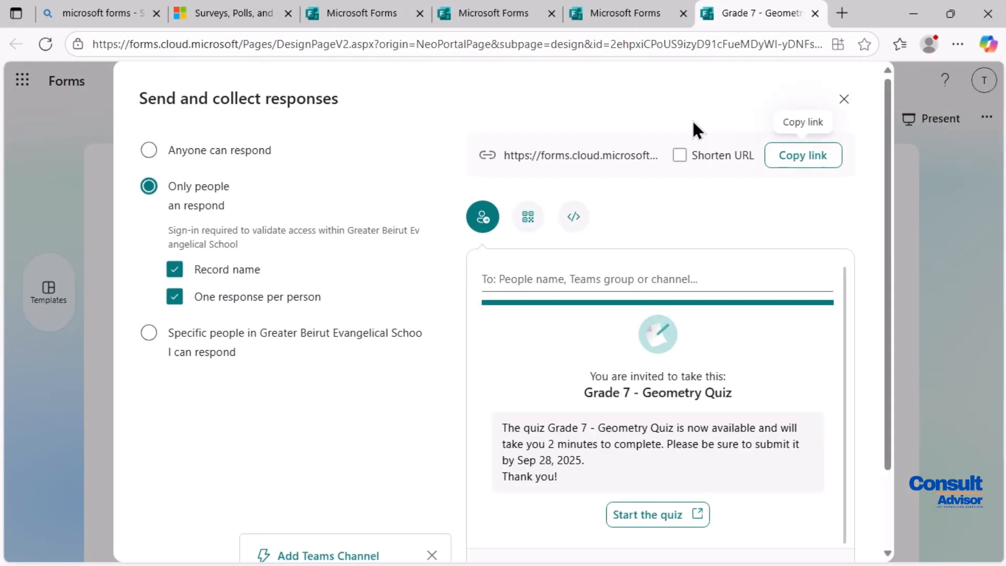
click(679, 156)
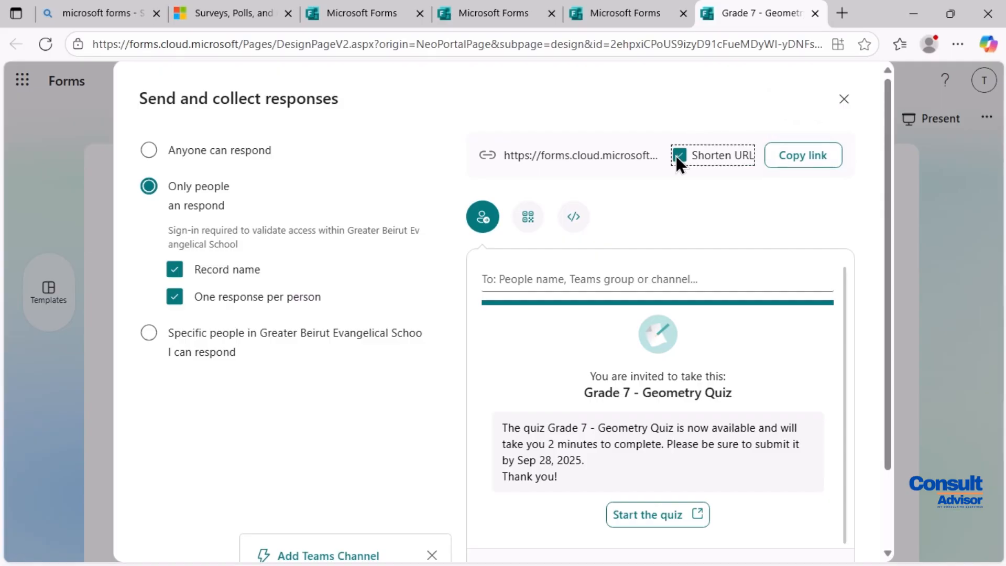
click(790, 167)
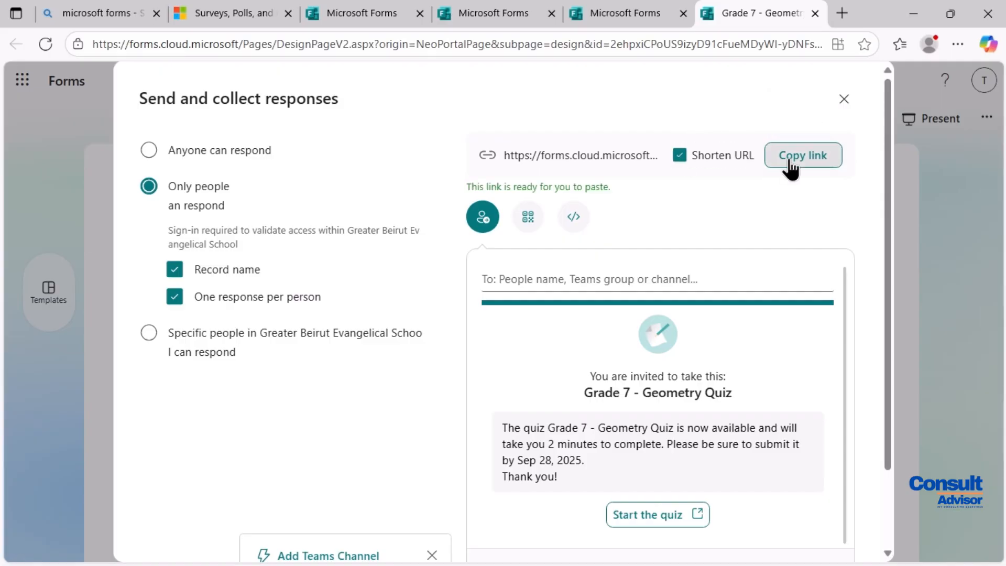
click(843, 99)
Switch to Microsoft Teams and start a new chat addressed to the Student account
click(914, 13)
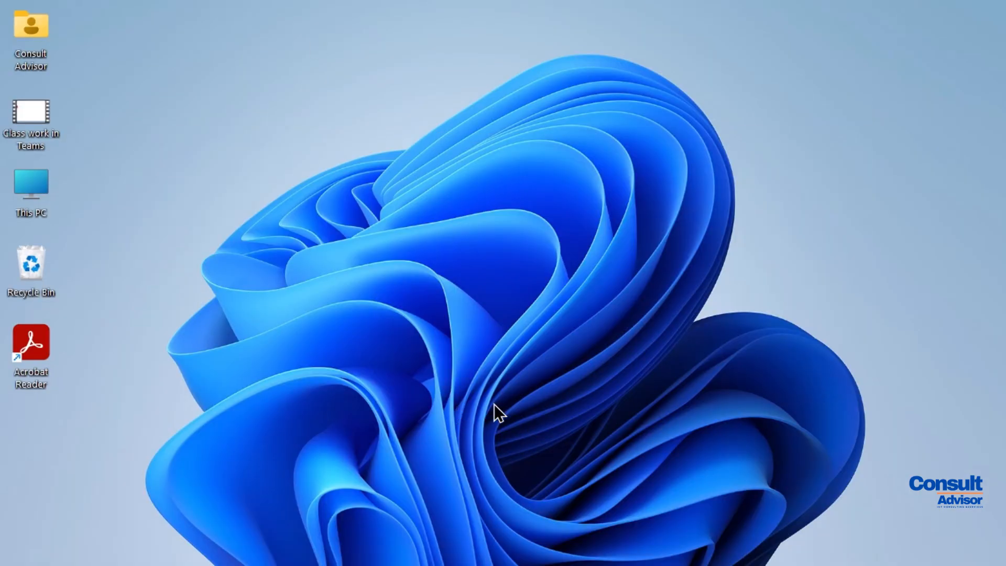
click(591, 549)
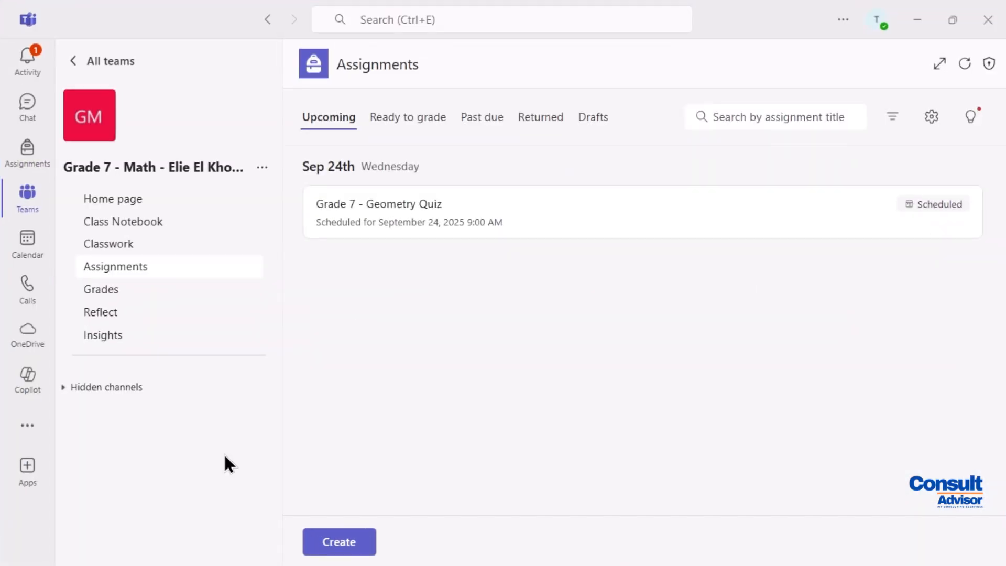
click(28, 112)
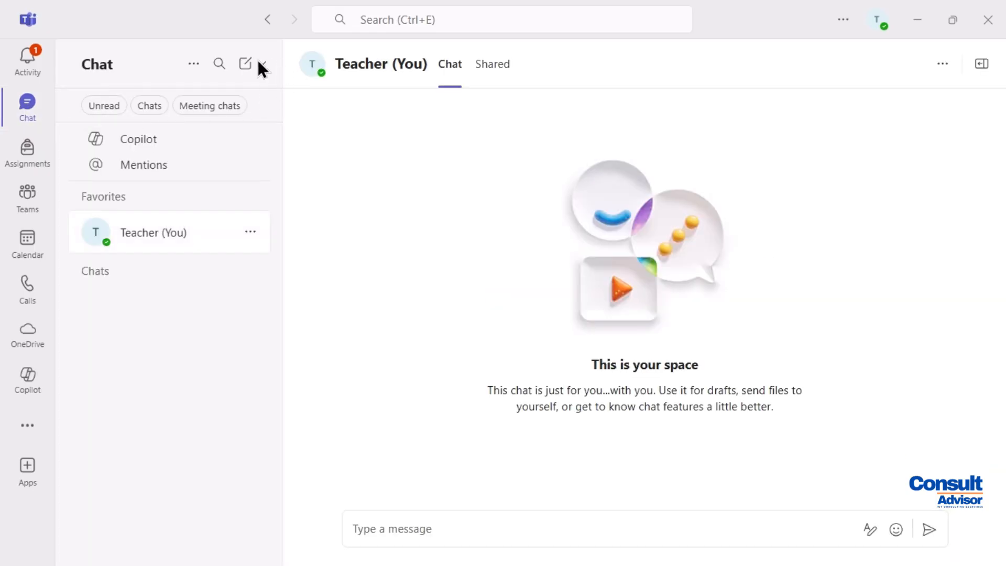
click(246, 65)
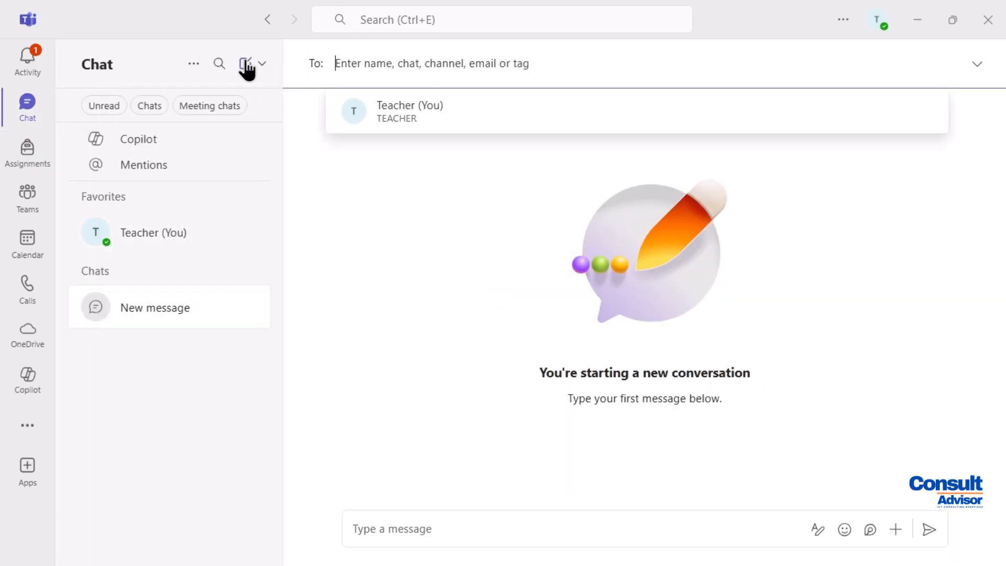
text(student)
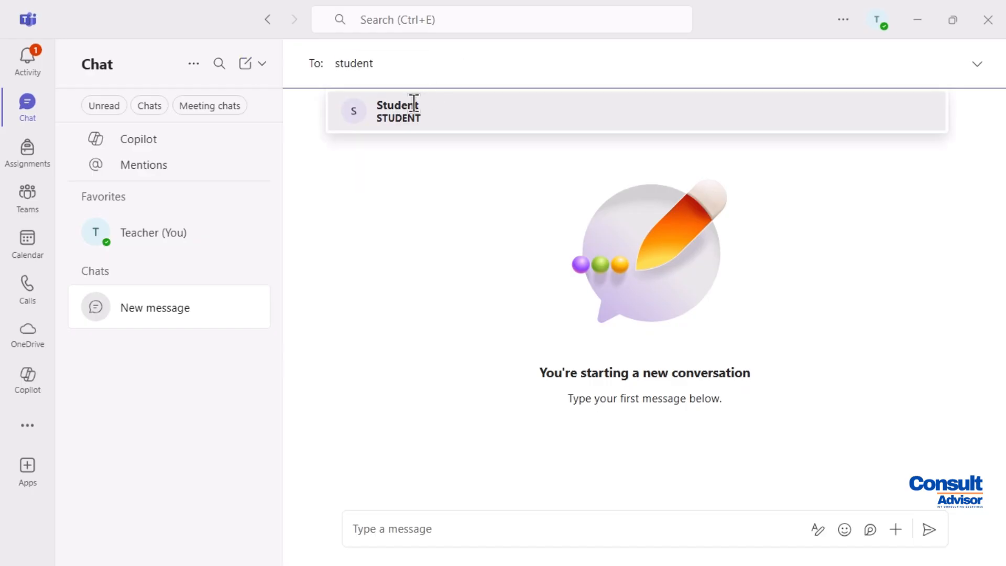
click(413, 104)
Send the copied quiz link as a message in the chat with the student
click(443, 535)
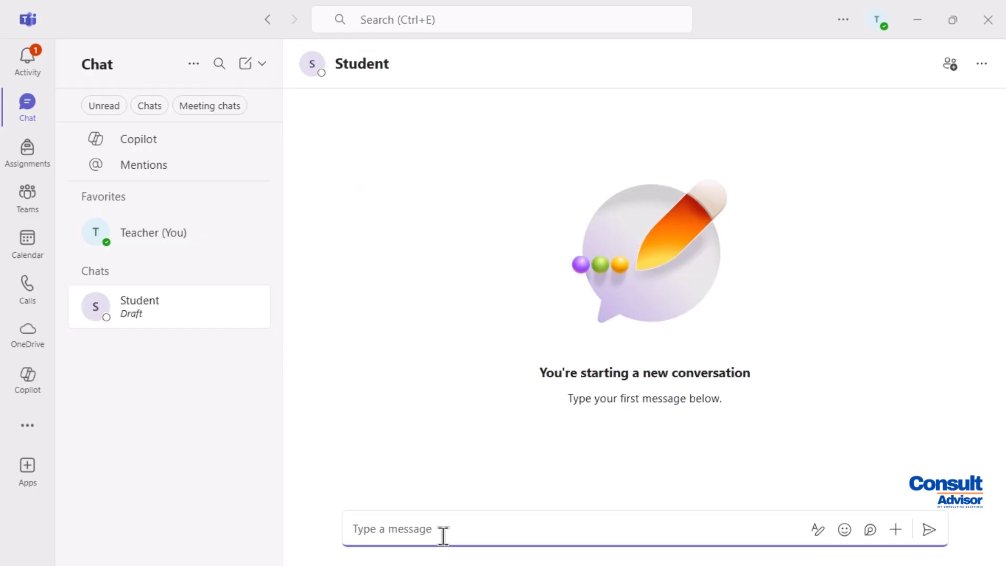
text(https://forms.cloud.microsoft/r/76tg0717YU)
key(Return)
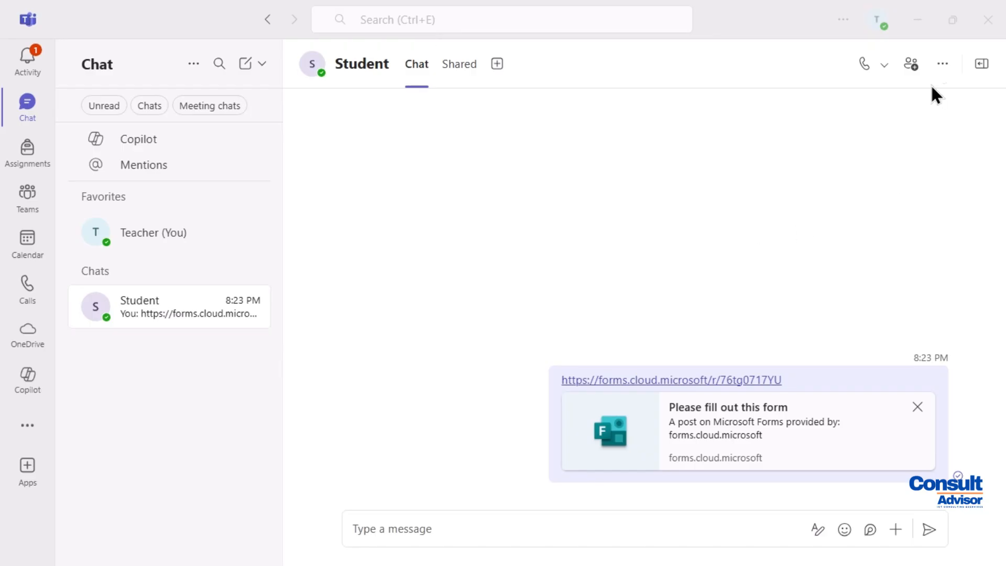
Switch back to the quiz in Microsoft Edge and open its responses to review the respondent's answers
click(917, 21)
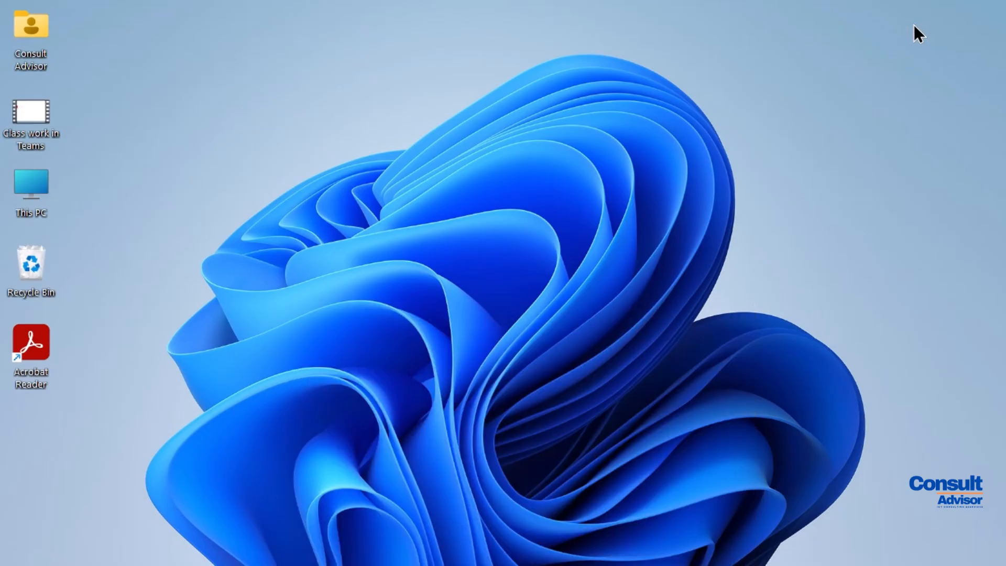
click(449, 558)
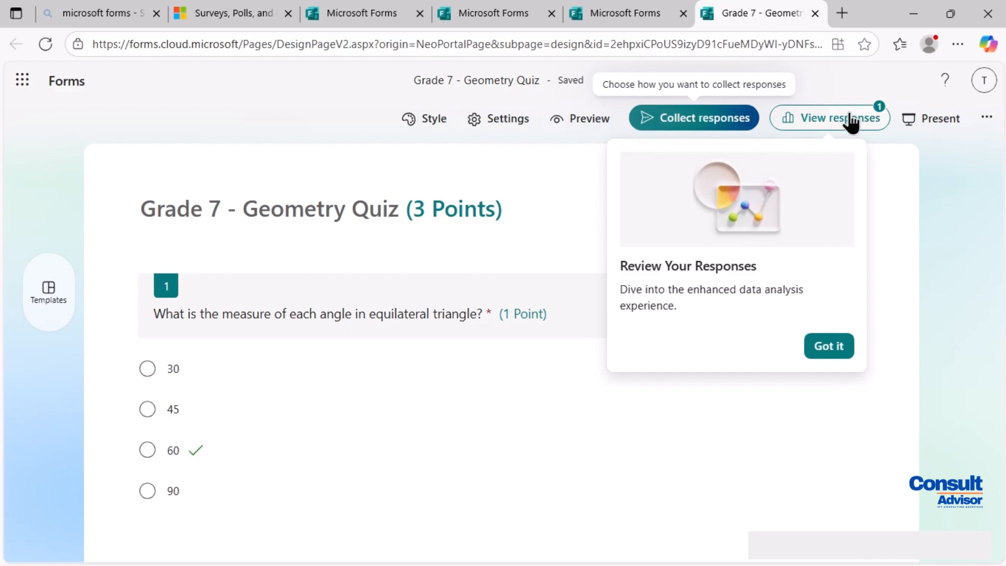
click(849, 117)
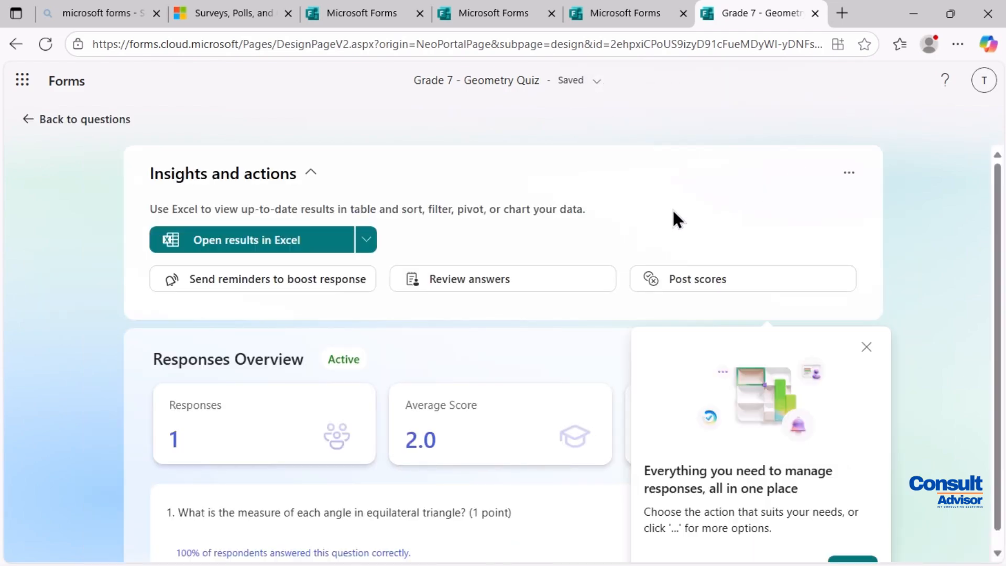
scroll(673, 212, down, 1)
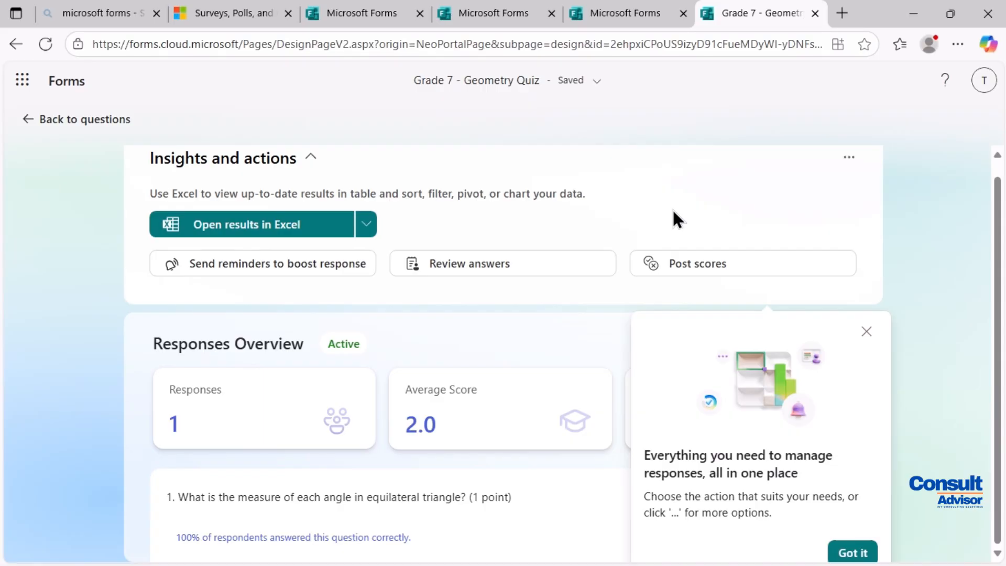
click(449, 269)
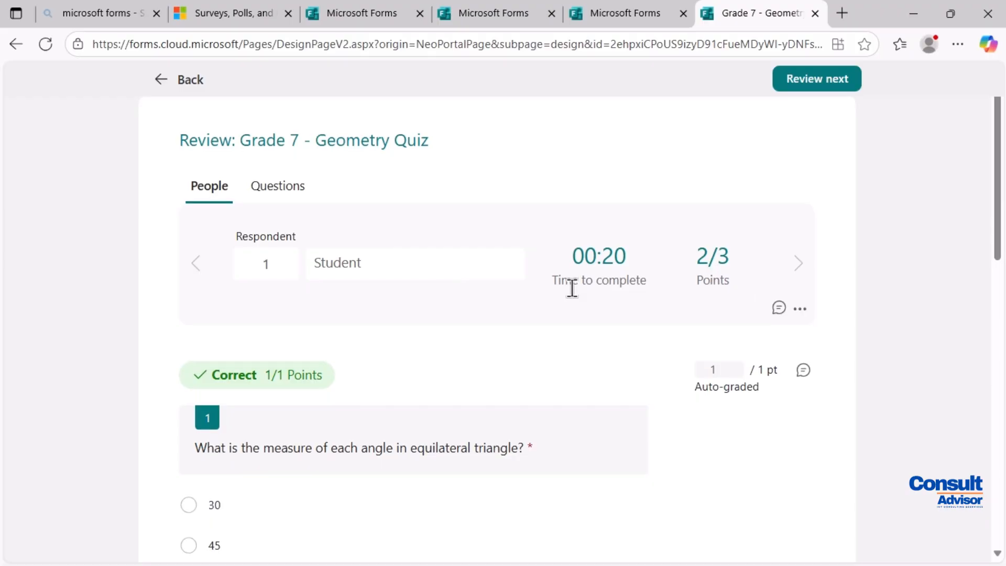
Grade the student's answer to question 3, the equilateral triangle image question, with 1 point and return to the responses overview
scroll(570, 288, down, 5)
scroll(573, 289, down, 8)
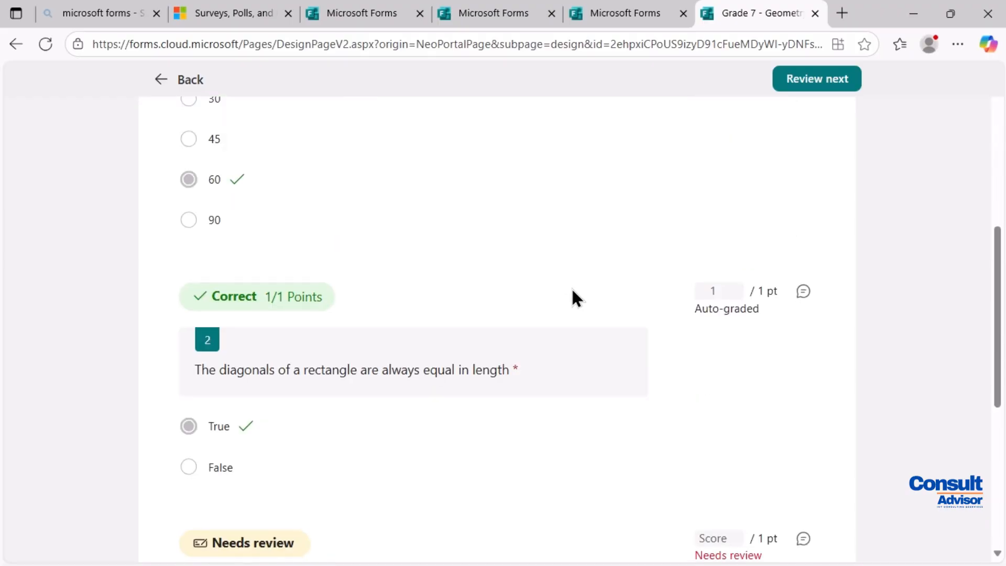
scroll(572, 292, down, 2)
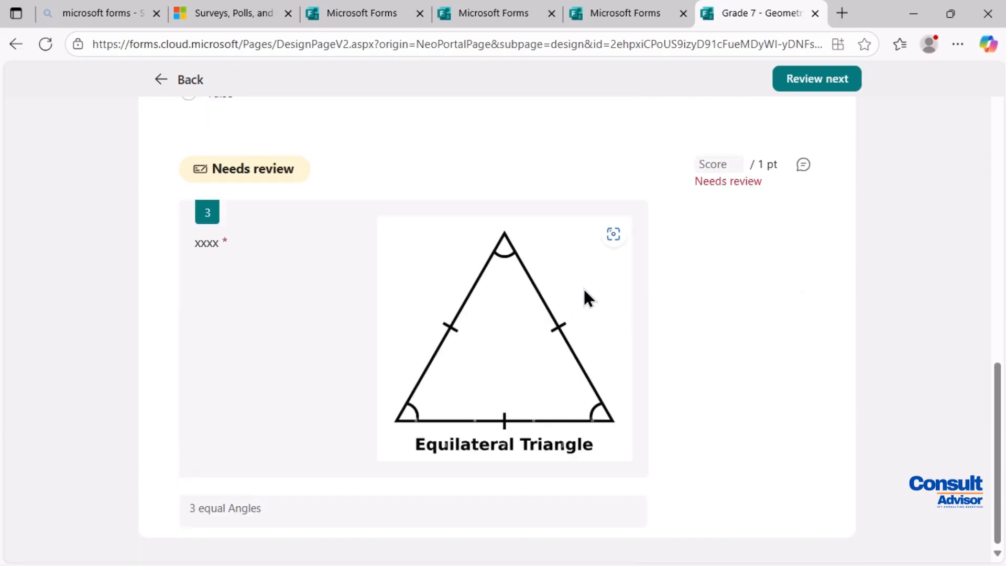
click(726, 167)
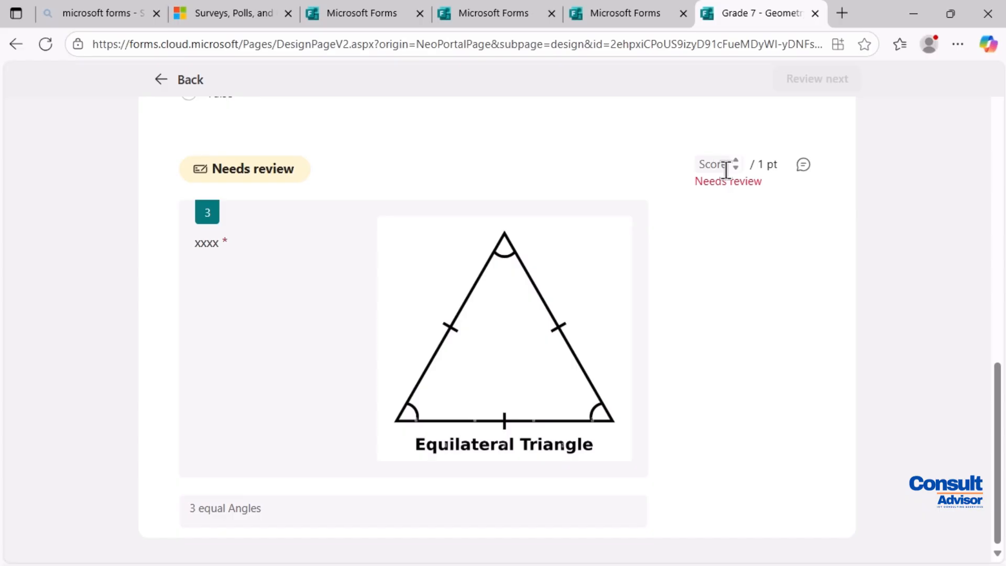
text(1)
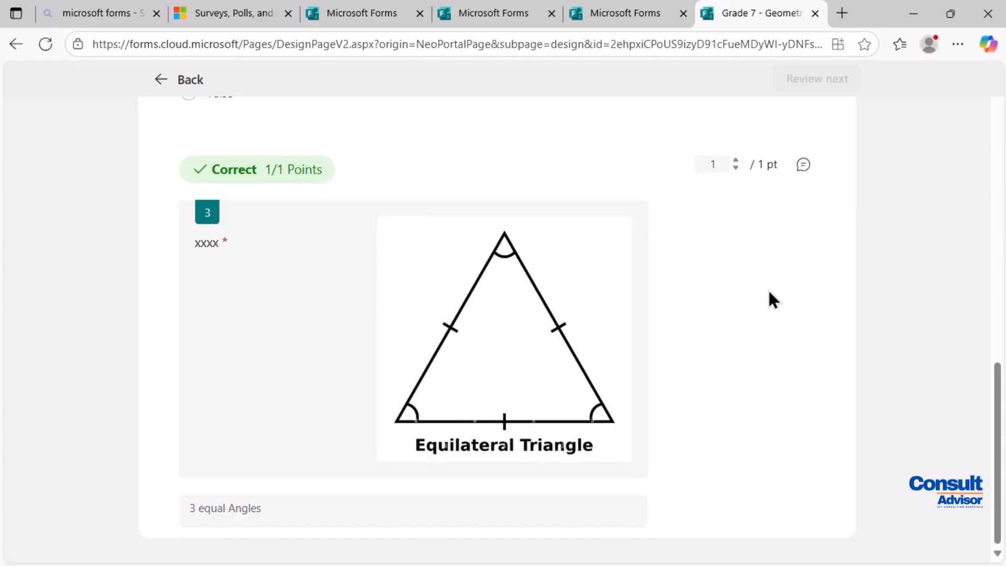
scroll(768, 288, up, 15)
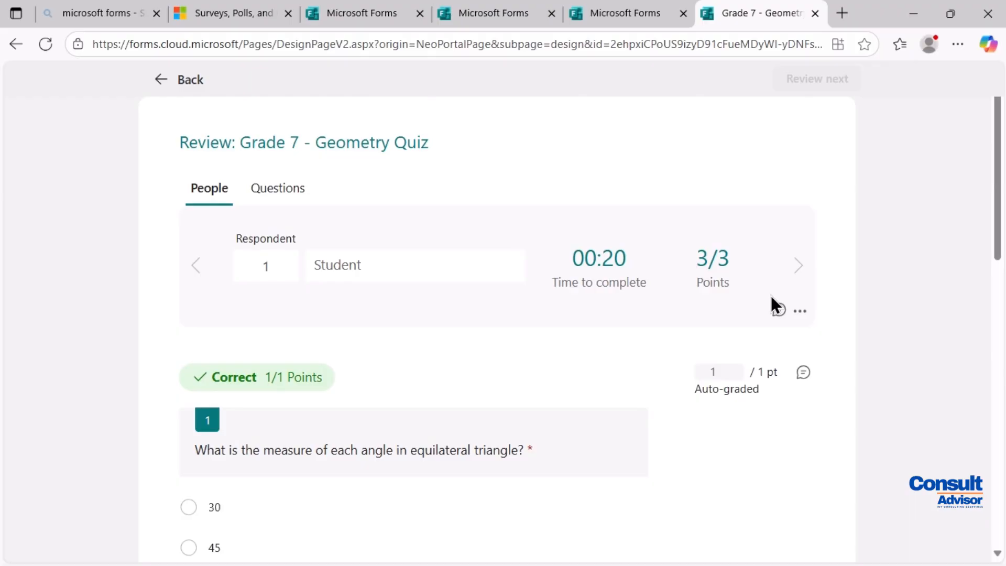
click(159, 82)
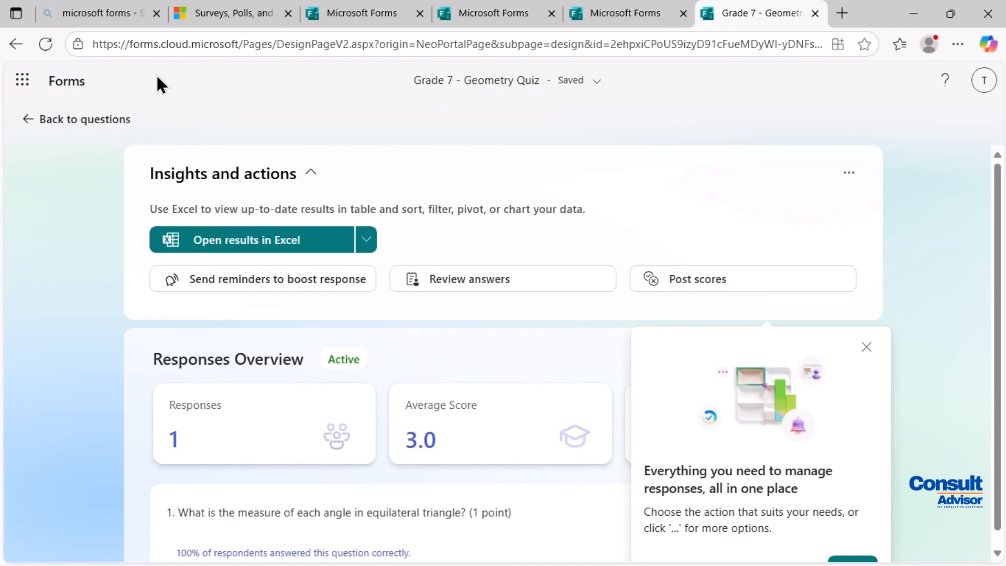
Check the quiz's score-posting page with the student's grade, then leave the quiz for the Forms home page
click(719, 293)
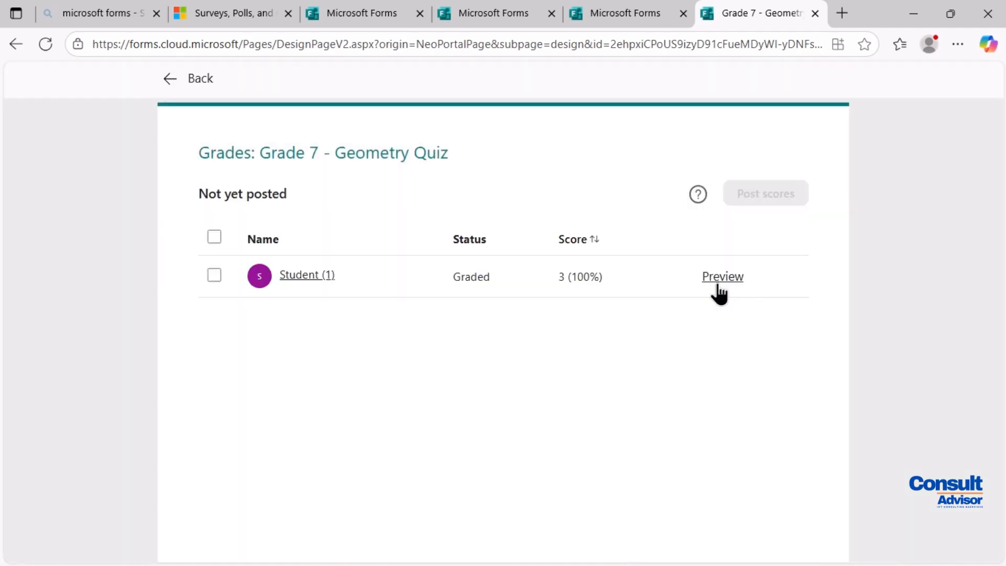
click(190, 78)
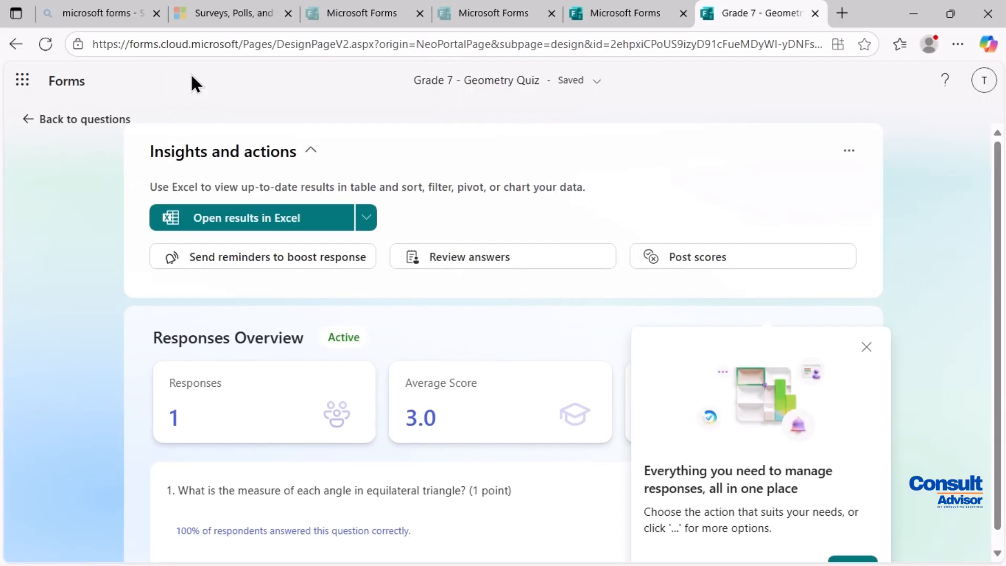
click(58, 79)
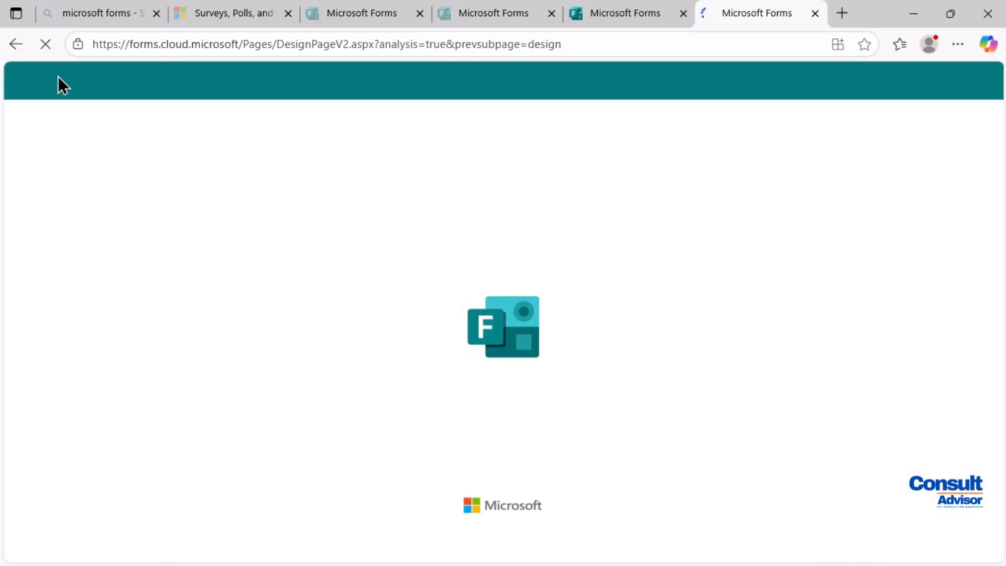